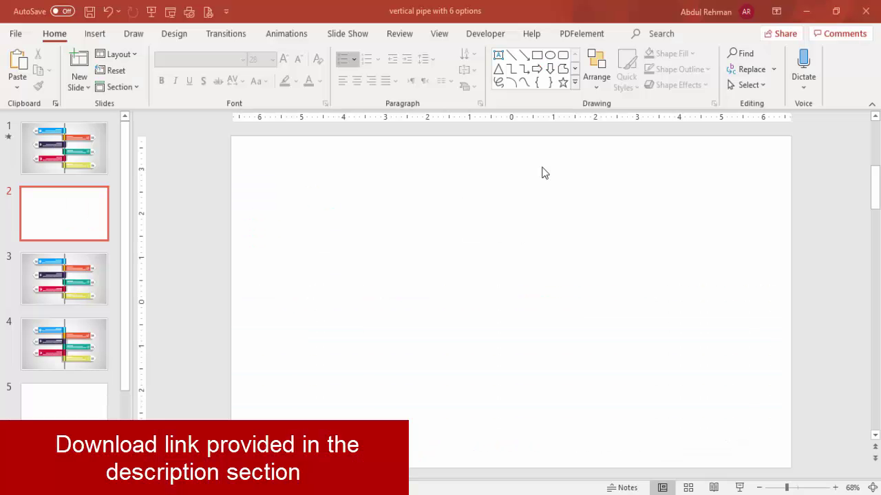
- Show the centre guides and draw a tall thin rectangle from the slide's top to bottom
click(439, 33)
click(262, 85)
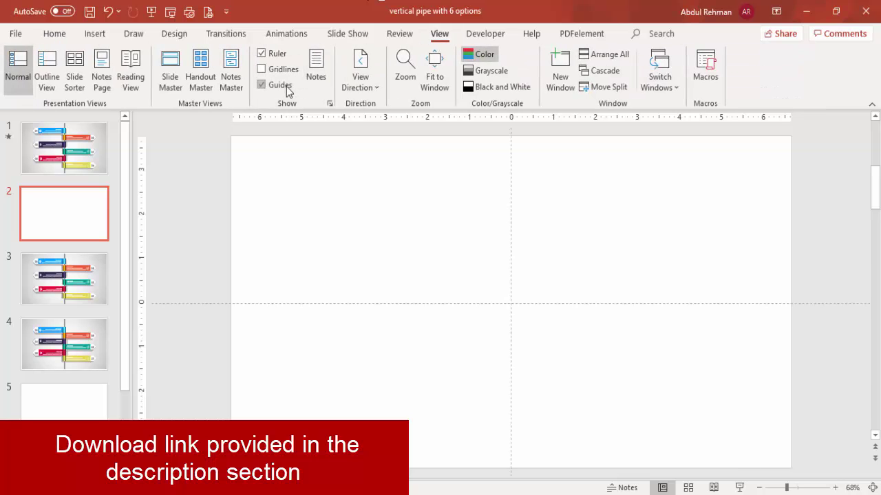
click(95, 33)
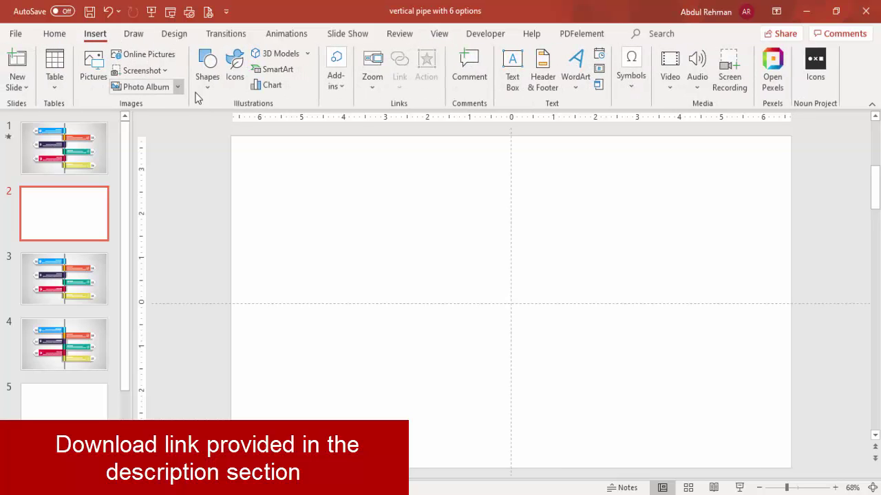
click(214, 88)
click(202, 217)
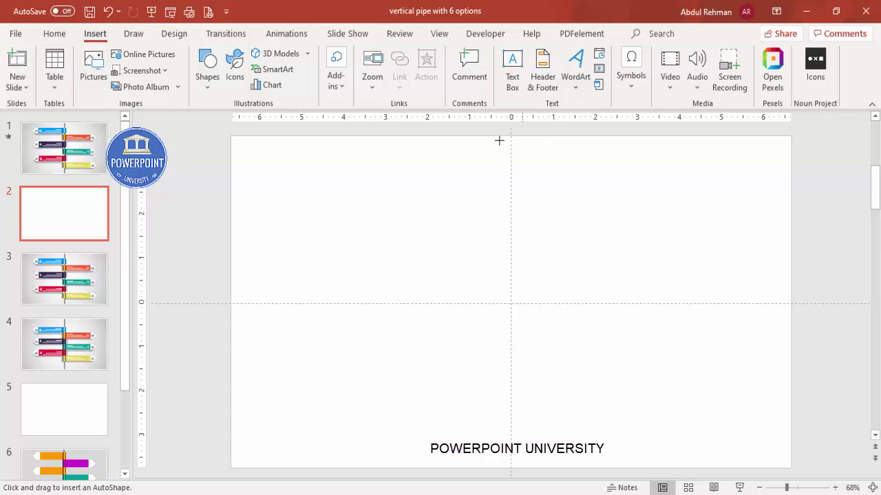
mouse_move(502, 136)
mouse_down()
mouse_move(525, 311)
mouse_move(505, 458)
mouse_move(514, 466)
mouse_up()
- Centre the bar horizontally and vertically on the slide and remove its outline
click(728, 54)
click(747, 89)
click(737, 55)
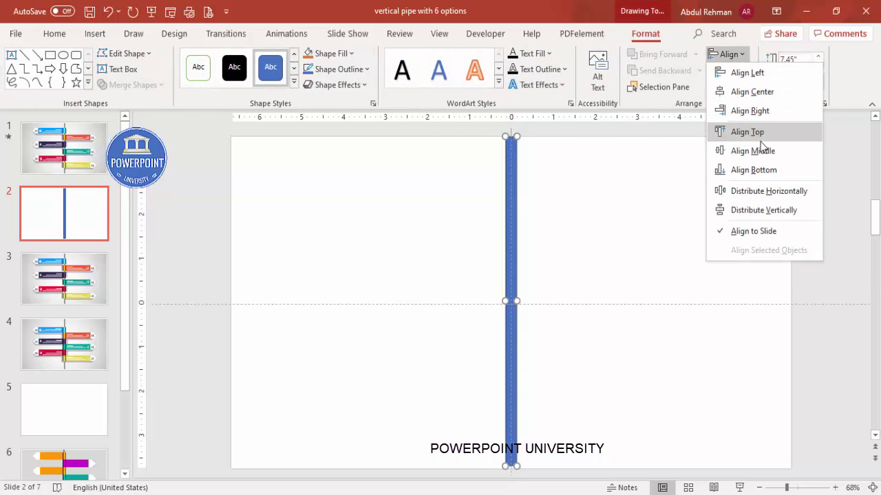
click(757, 148)
click(367, 69)
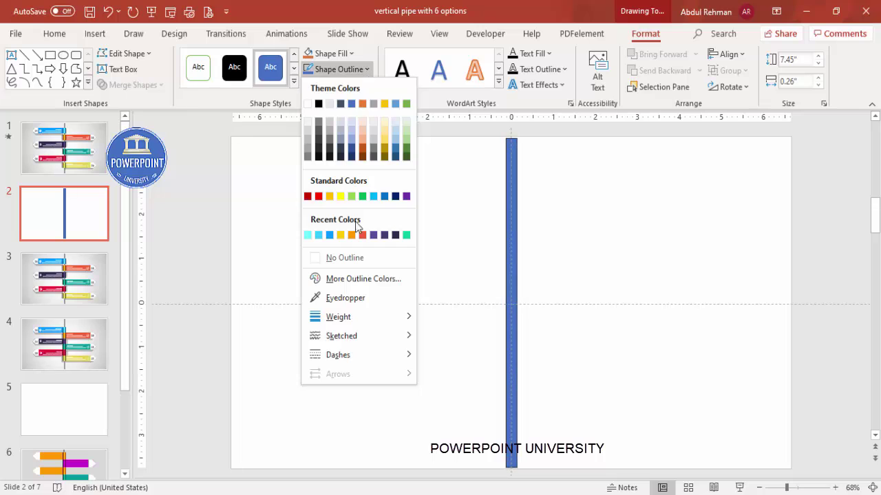
click(359, 259)
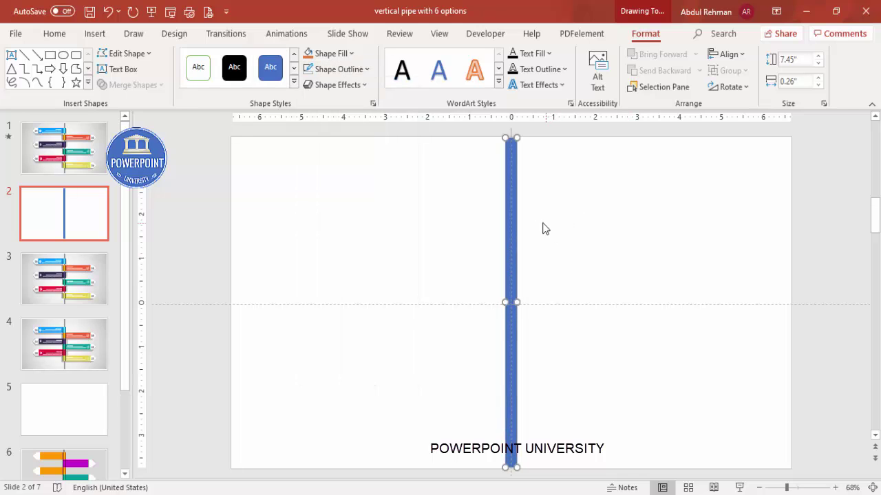
- Open the Format Shape pane for the bar and expand its Fill settings
right_click(512, 186)
click(590, 461)
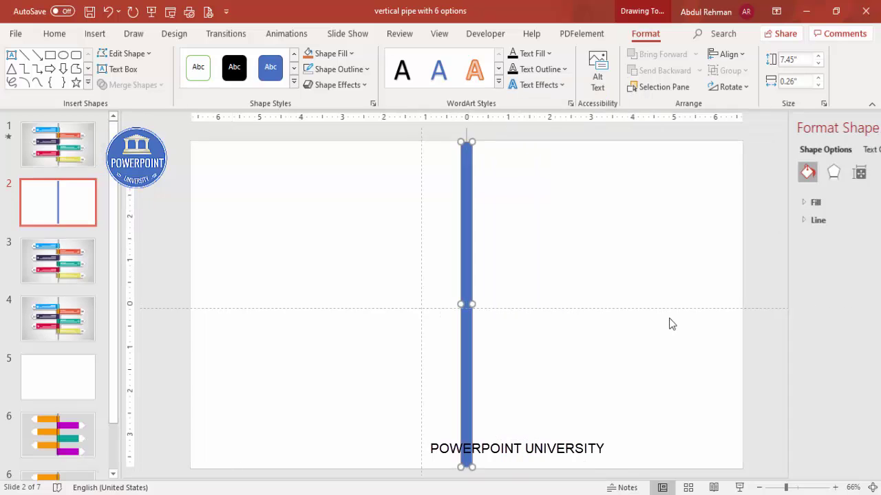
click(766, 202)
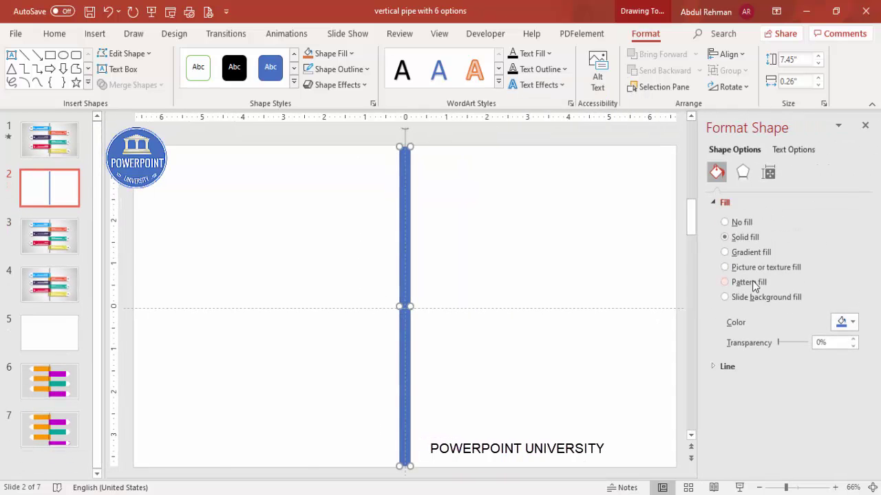
- Give the bar a Linear Right gradient fill with dark grey at both edge stops
click(750, 253)
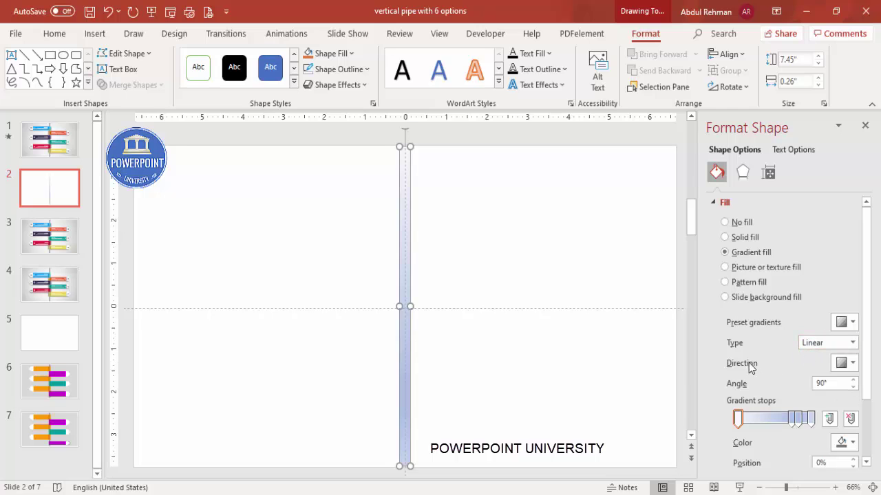
click(838, 367)
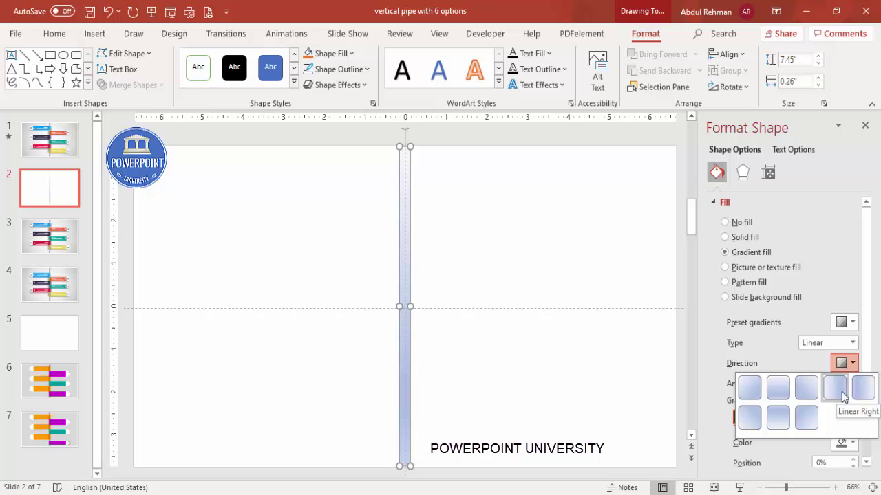
click(841, 392)
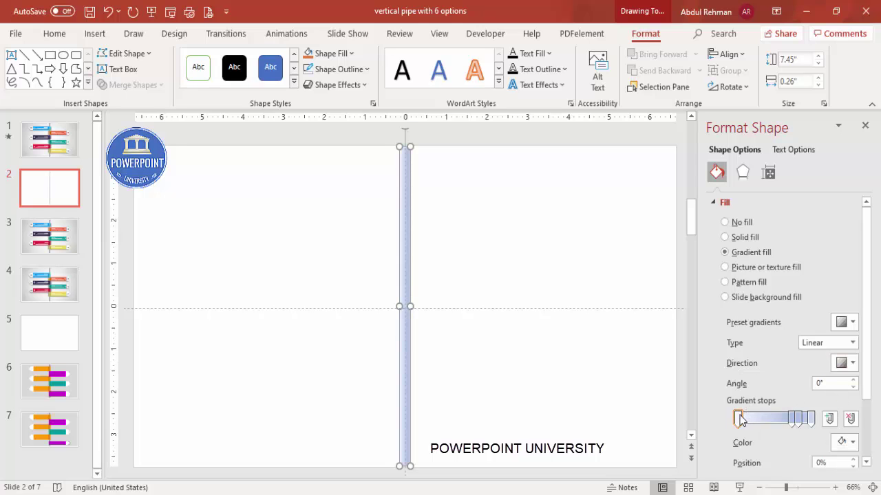
click(844, 443)
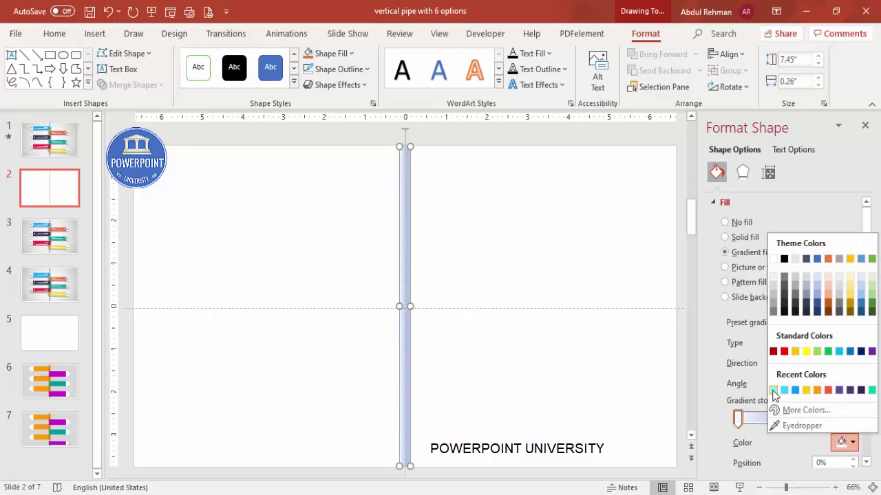
click(783, 305)
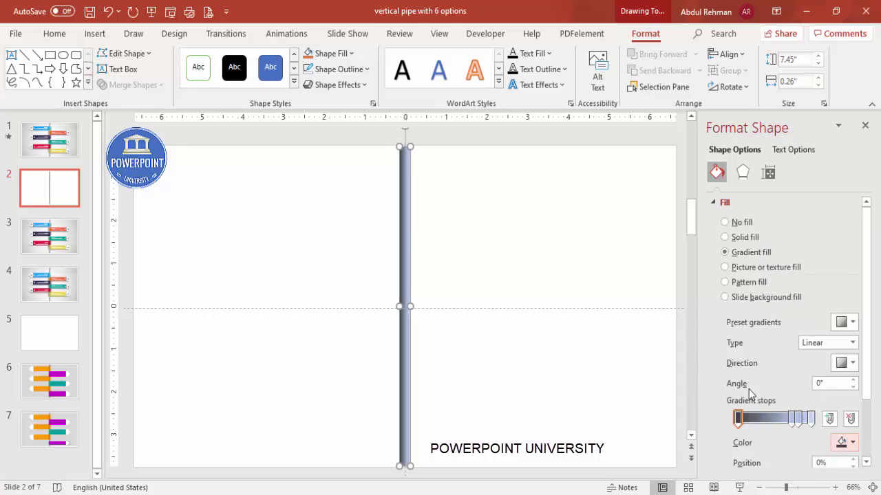
click(810, 418)
click(846, 442)
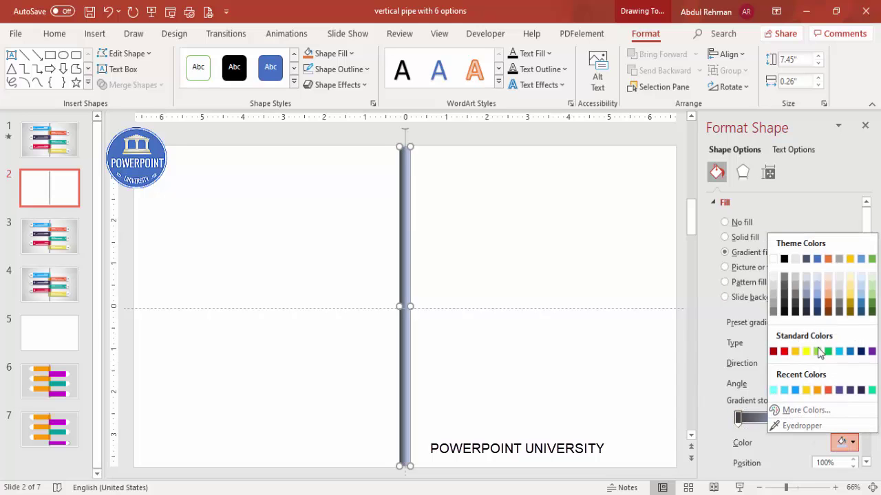
click(784, 296)
- Set the 35% stop mid grey, 83% dark grey and 57% light grey for the pipe's middle
drag(792, 418, 762, 417)
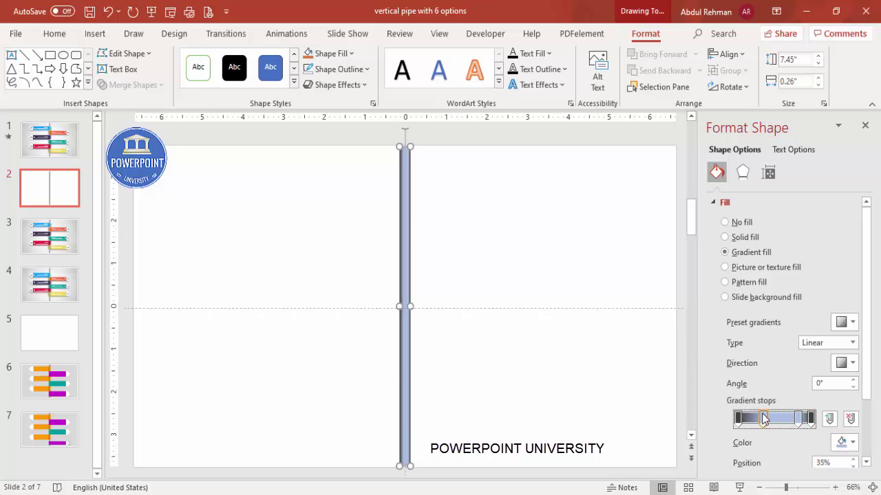
click(849, 444)
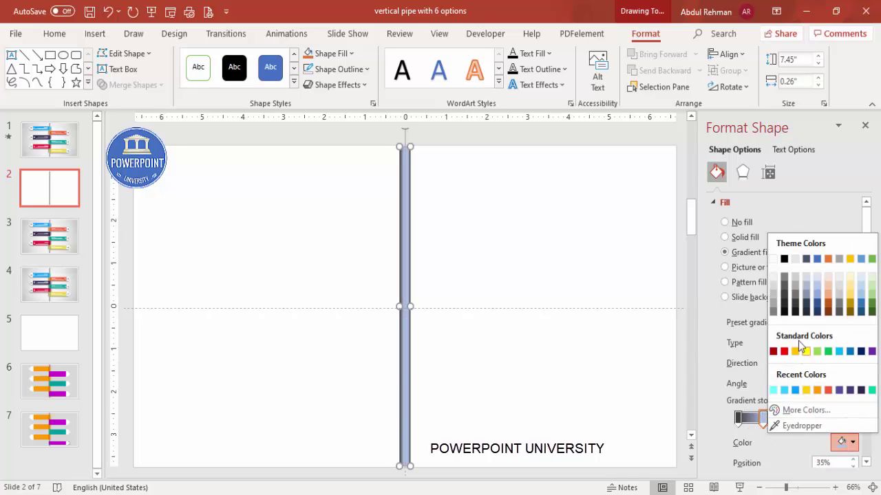
click(773, 307)
click(800, 418)
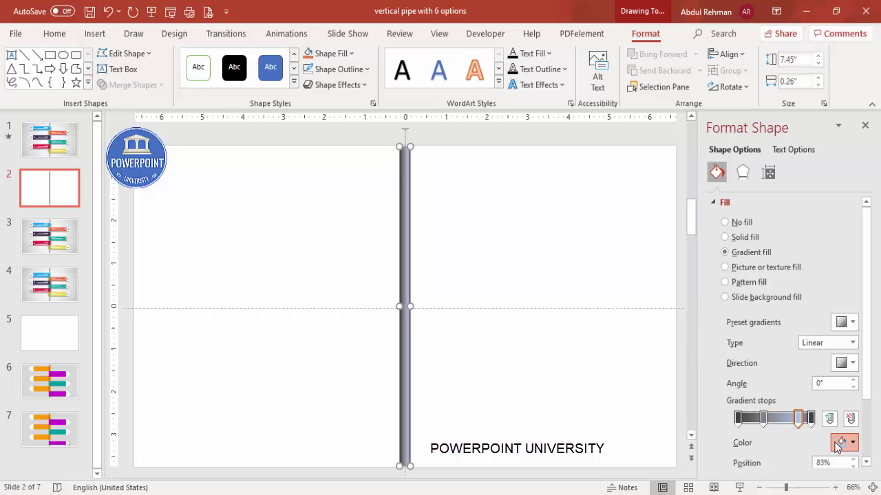
click(846, 443)
click(783, 313)
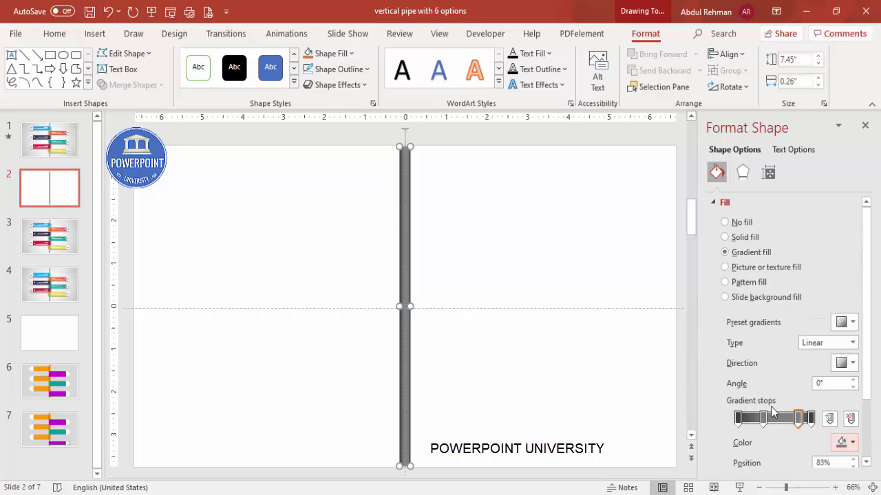
click(782, 418)
click(846, 442)
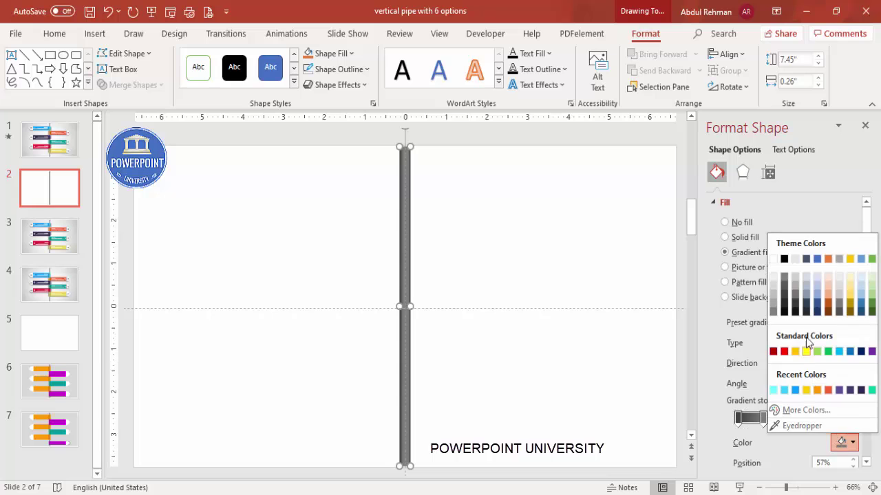
click(775, 278)
click(580, 252)
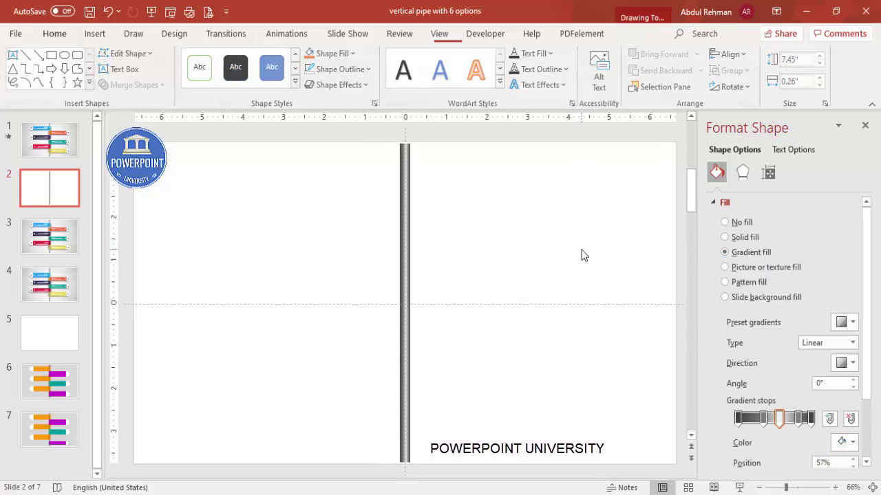
click(440, 34)
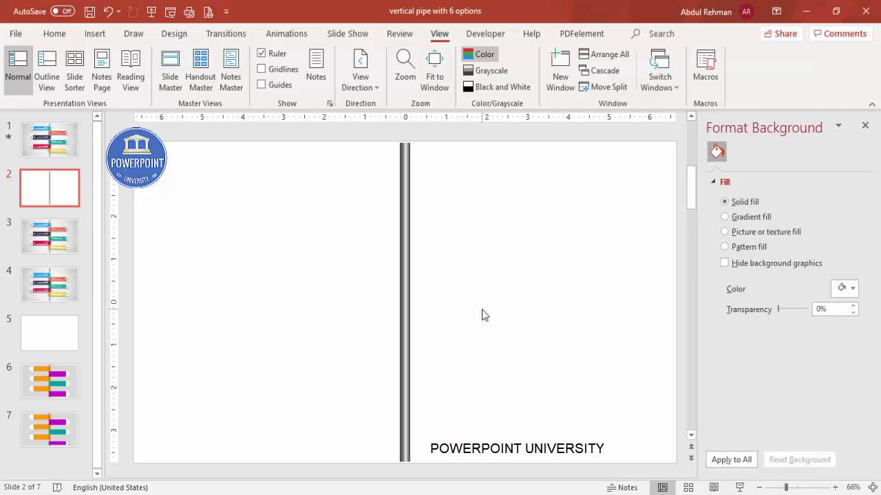
- Duplicate the pipe, shorten the copy to a short stub, and set it on the pipe near the bottom
click(405, 213)
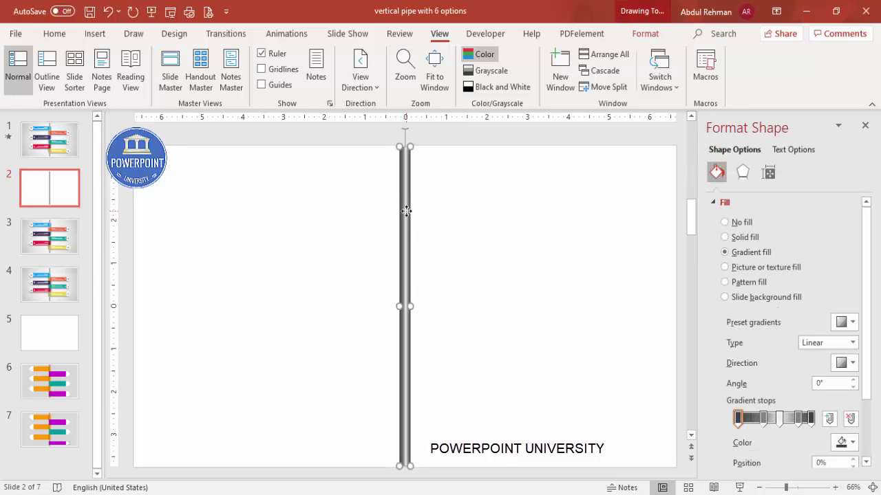
drag(407, 221, 505, 211)
click(514, 153)
click(504, 156)
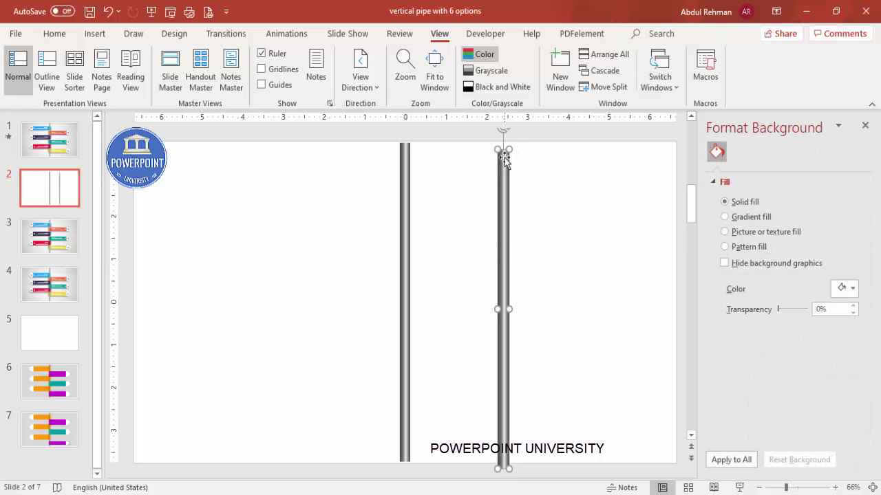
drag(504, 150, 406, 403)
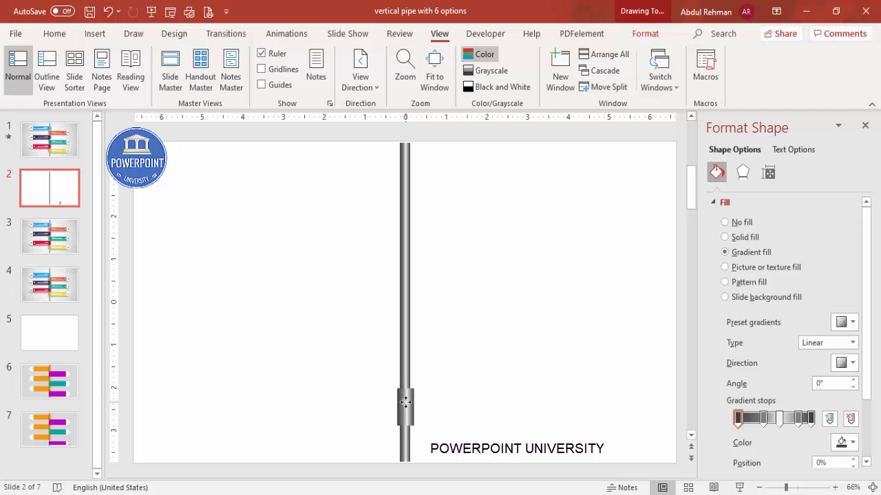
drag(406, 402, 406, 402)
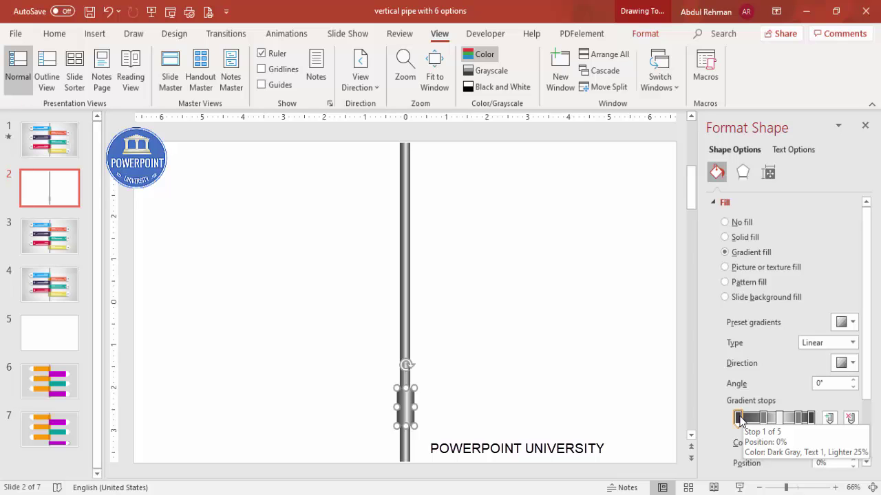
- Colour the collar's first and last gradient stops purple
click(852, 443)
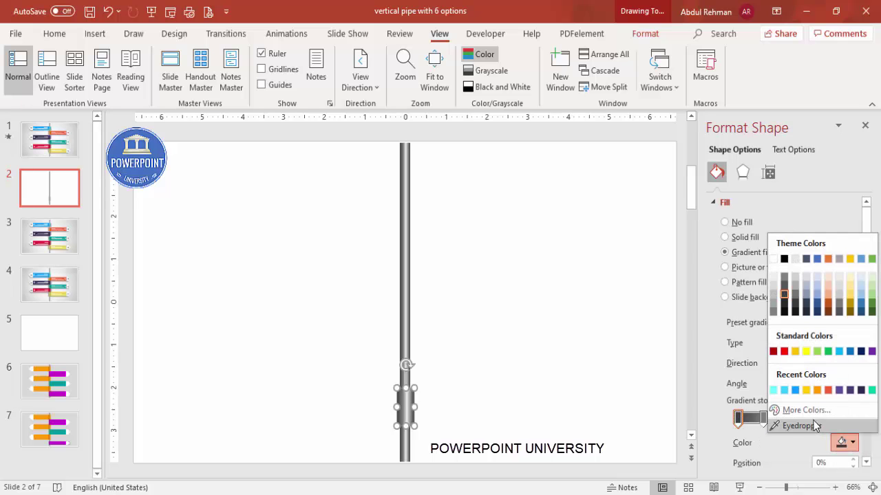
click(806, 410)
click(360, 134)
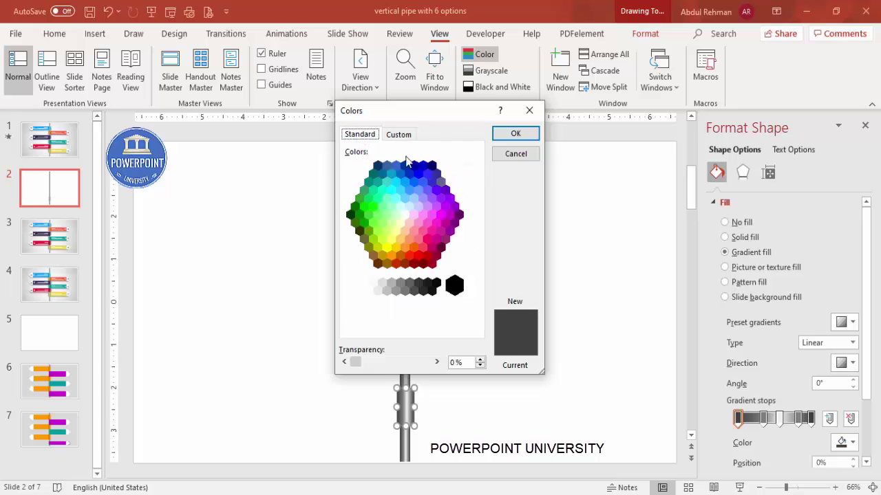
click(458, 215)
click(524, 135)
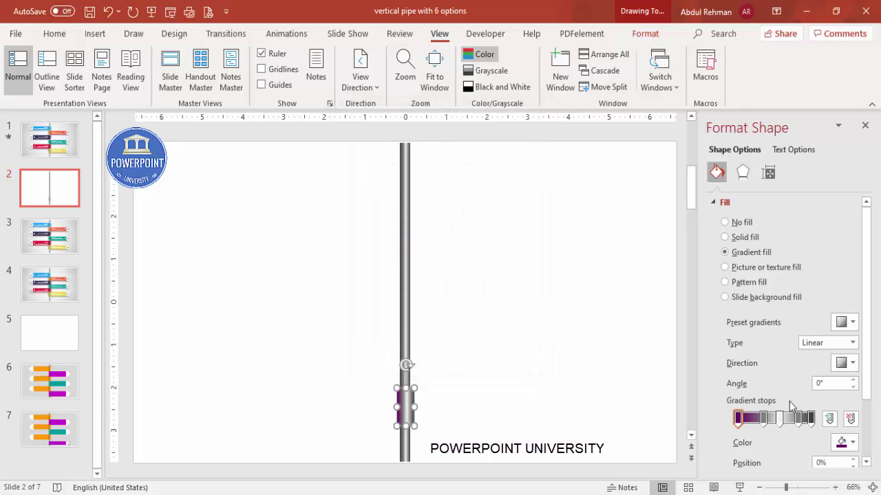
click(809, 418)
click(845, 442)
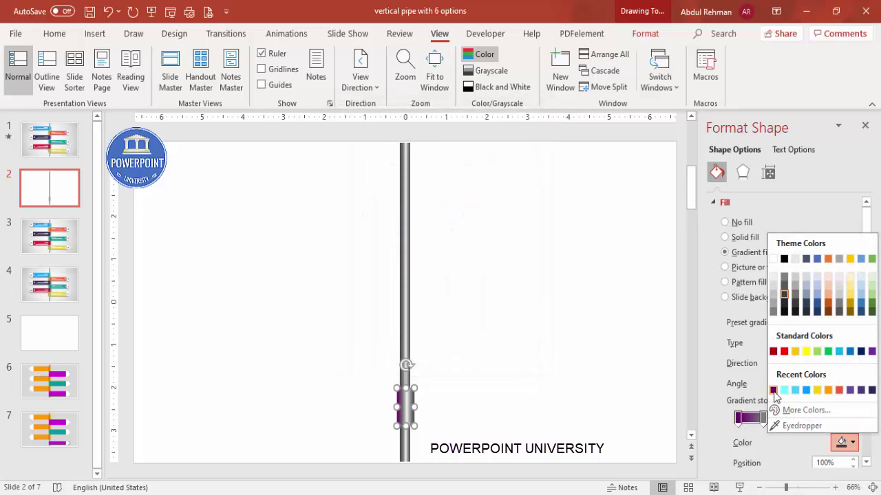
click(775, 390)
- Make the collar's 35% and 83% gradient stops purple as well
click(762, 418)
click(846, 442)
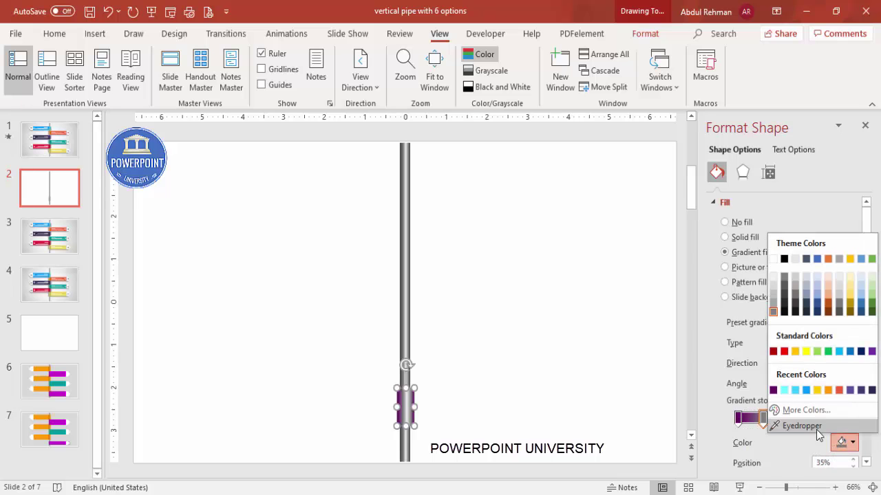
click(805, 411)
click(362, 135)
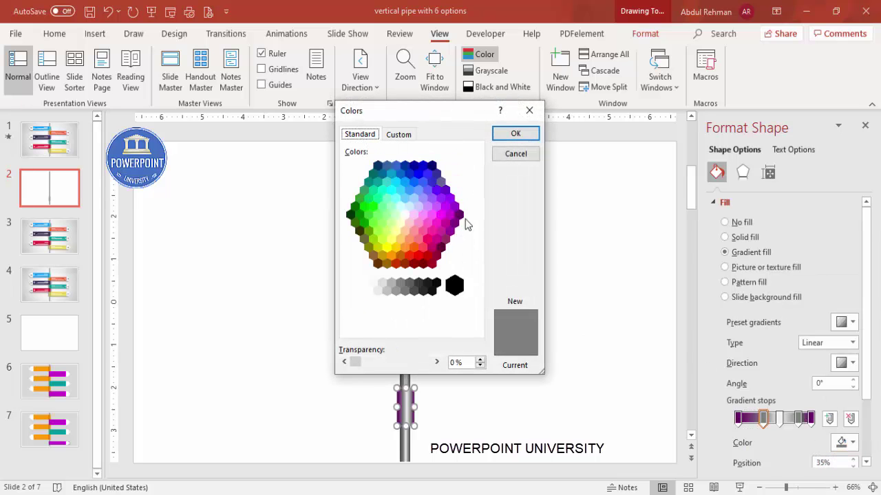
click(454, 211)
click(515, 133)
click(798, 418)
click(837, 446)
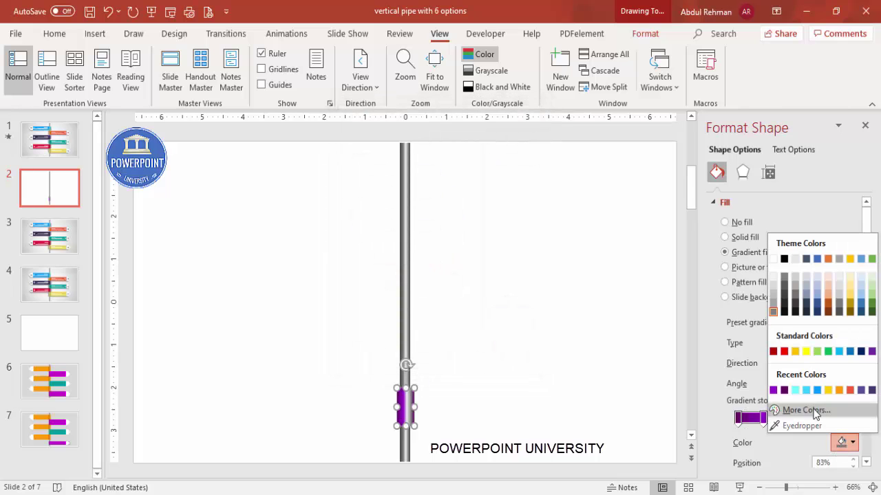
click(772, 390)
- Set the collar's 57% gradient stop to magenta and check the result
click(779, 420)
click(852, 442)
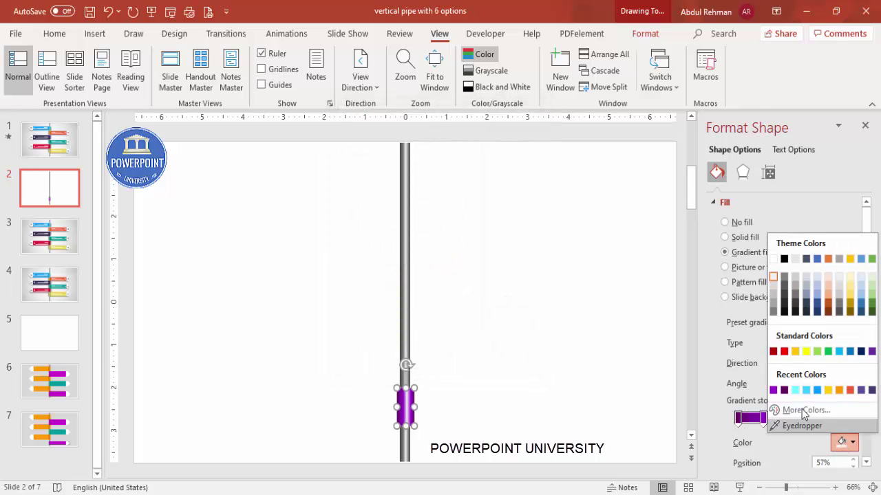
click(756, 409)
click(365, 135)
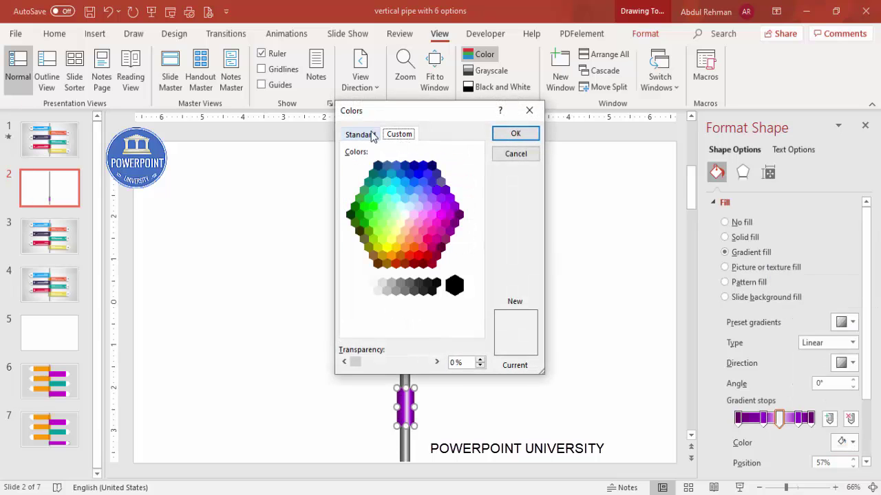
click(445, 222)
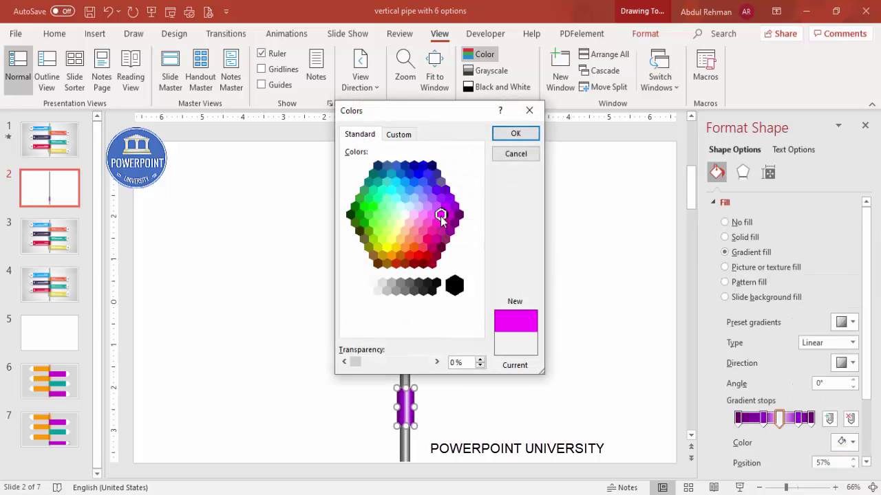
click(526, 136)
click(486, 372)
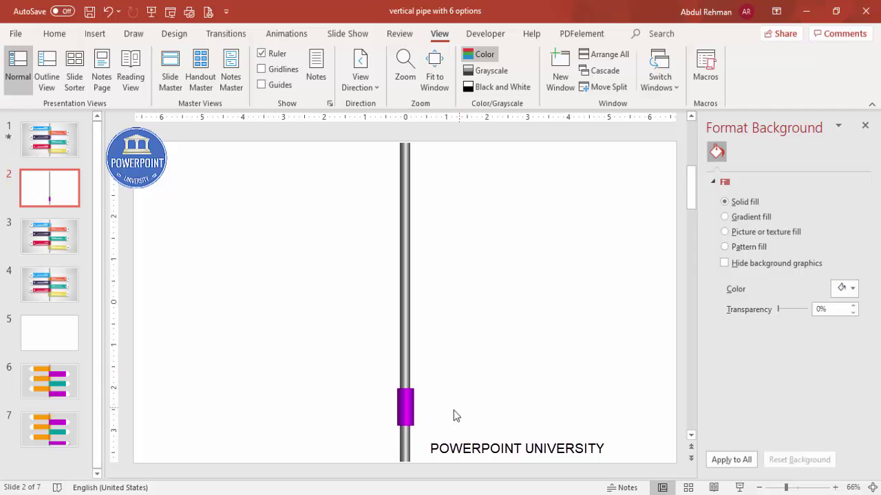
click(404, 413)
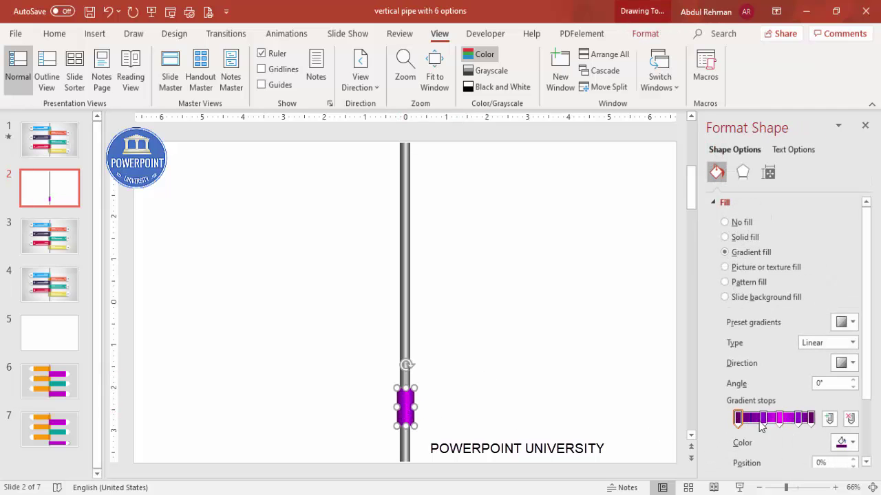
click(443, 410)
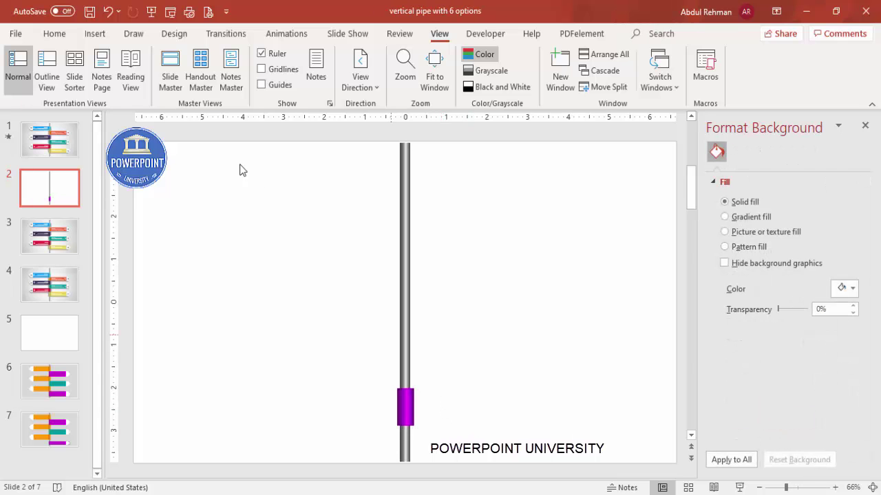
click(96, 34)
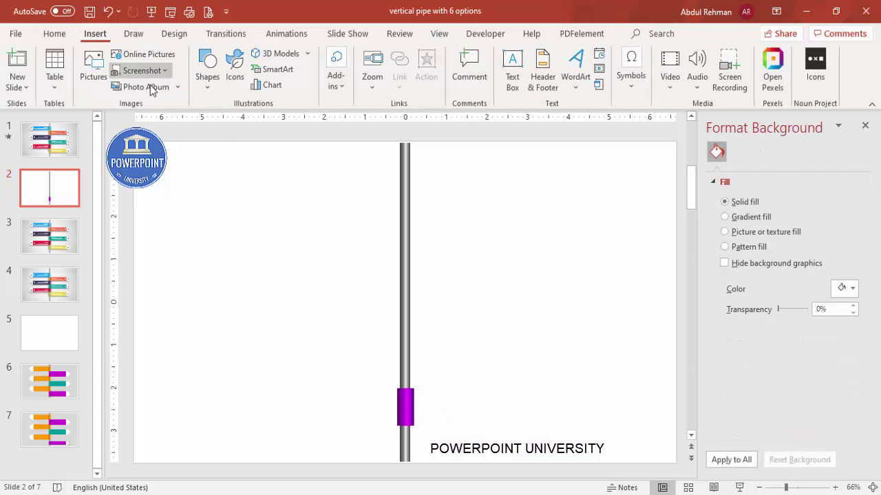
- Draw an Arrow: Pentagon shape extending right from the purple collar
click(207, 75)
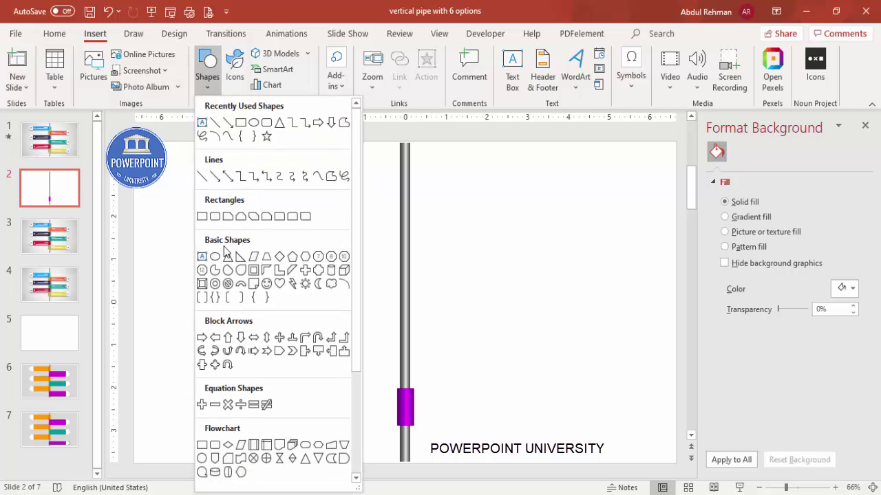
click(279, 353)
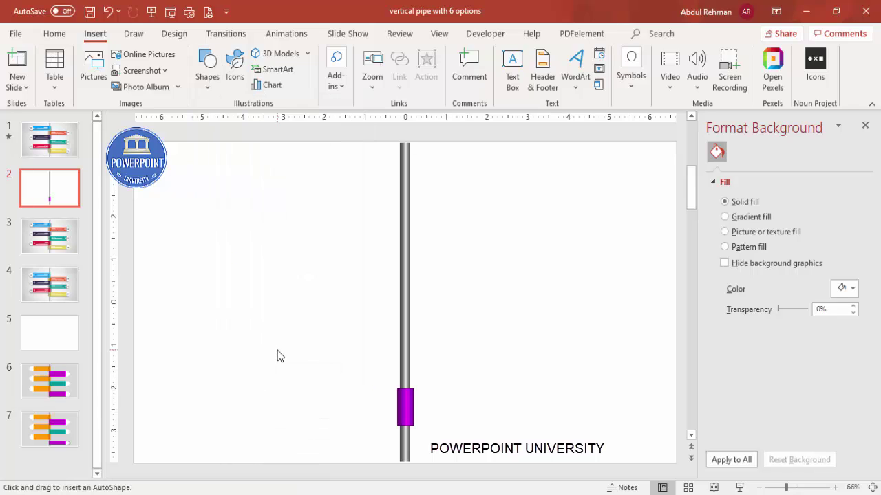
drag(413, 388, 590, 428)
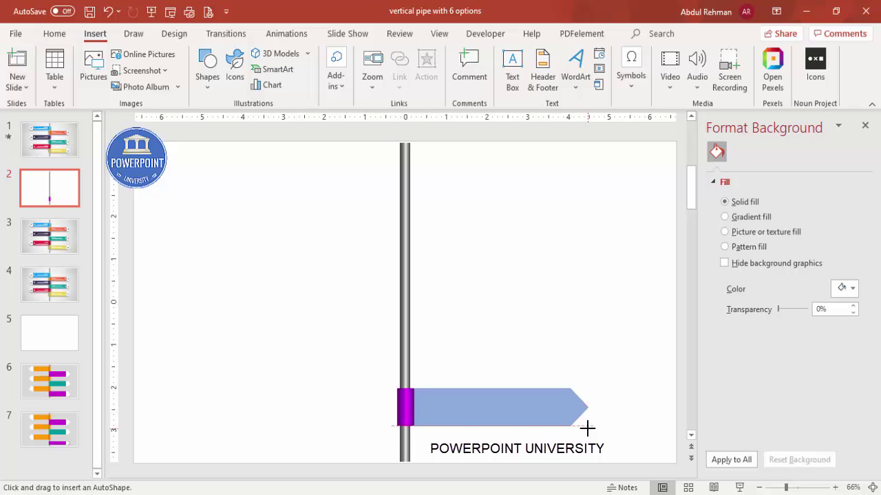
- Remove the pentagon arrow's outline and fill it solid magenta
drag(587, 428, 587, 426)
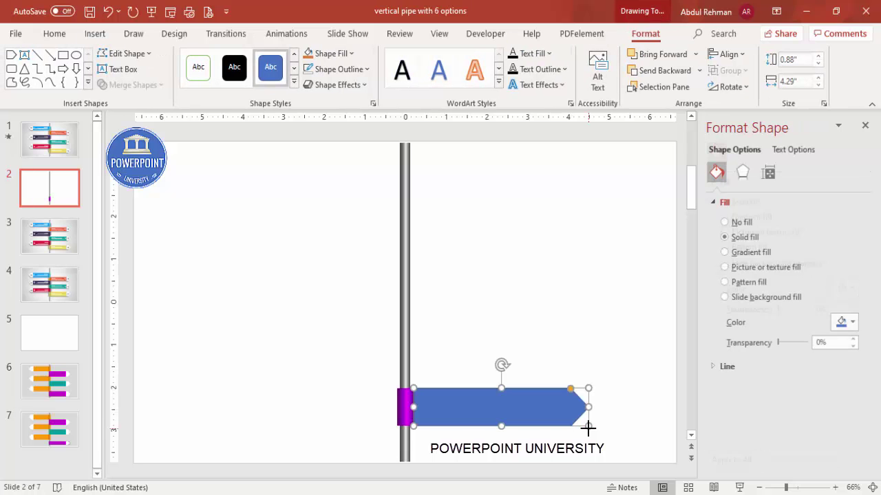
click(356, 72)
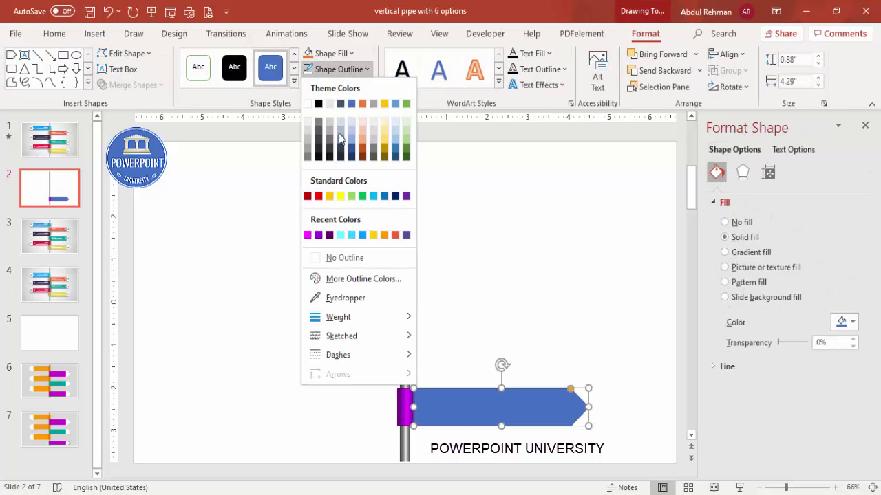
click(354, 255)
click(341, 58)
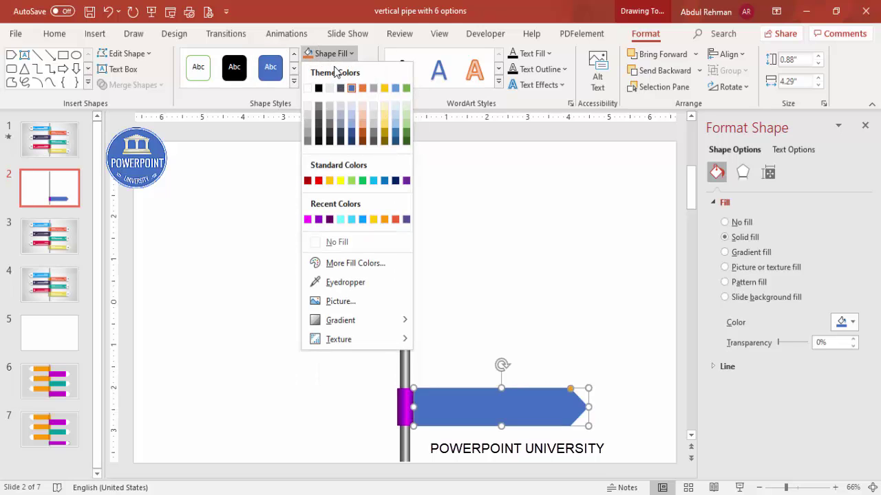
click(308, 219)
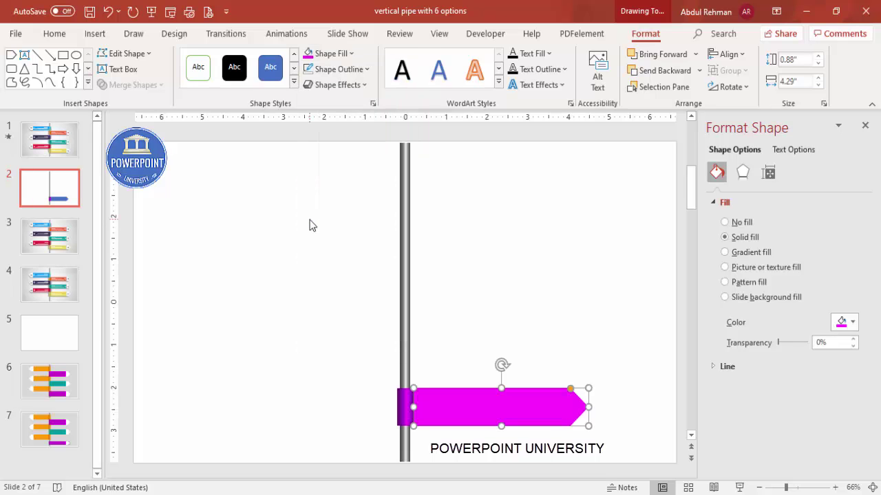
click(444, 293)
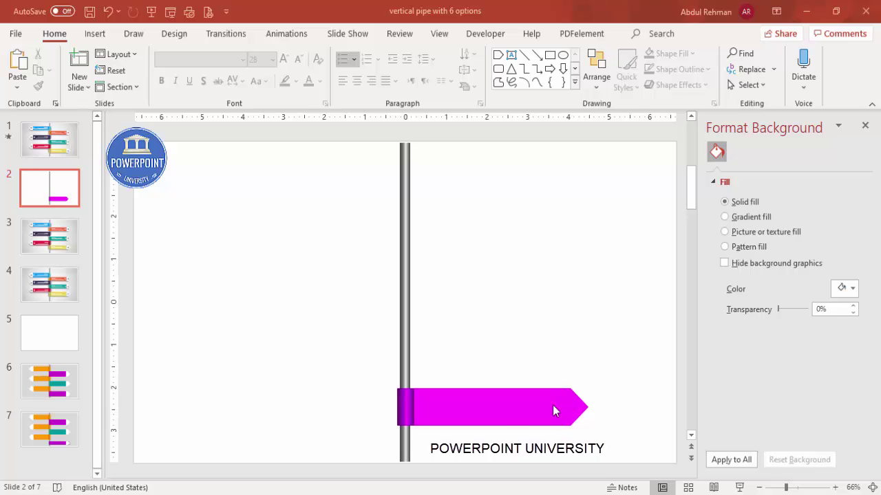
- Copy the magenta arrow higher up and draw a rectangle over the copy's tip
click(496, 409)
drag(496, 409, 505, 289)
key(Escape)
click(96, 33)
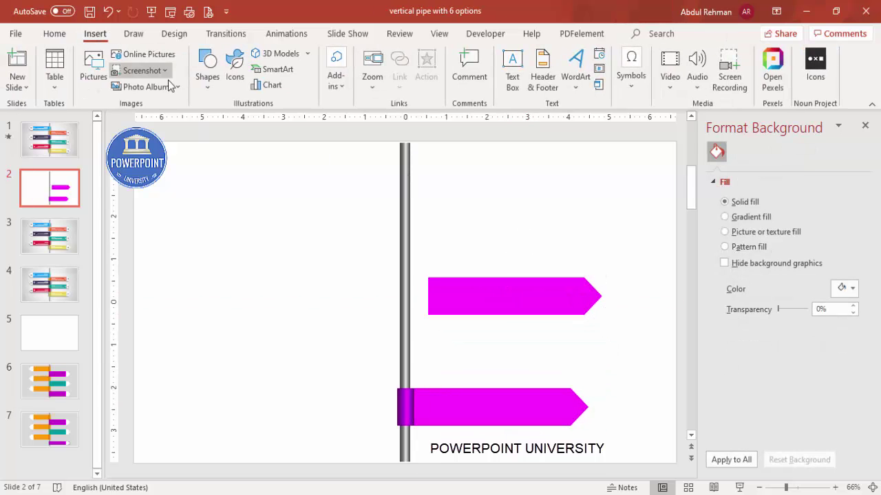
click(205, 82)
click(201, 216)
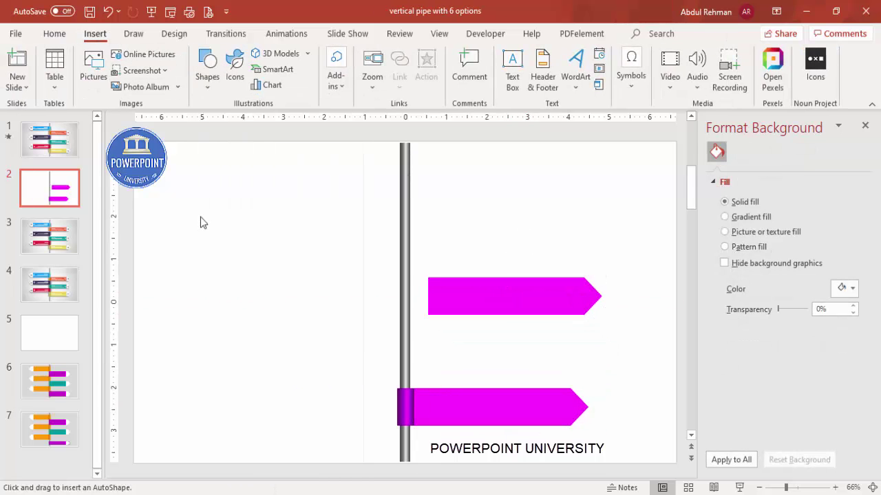
drag(565, 265, 611, 324)
- Intersect the upper arrow with the rectangle, leaving only the magenta arrowhead
click(496, 286)
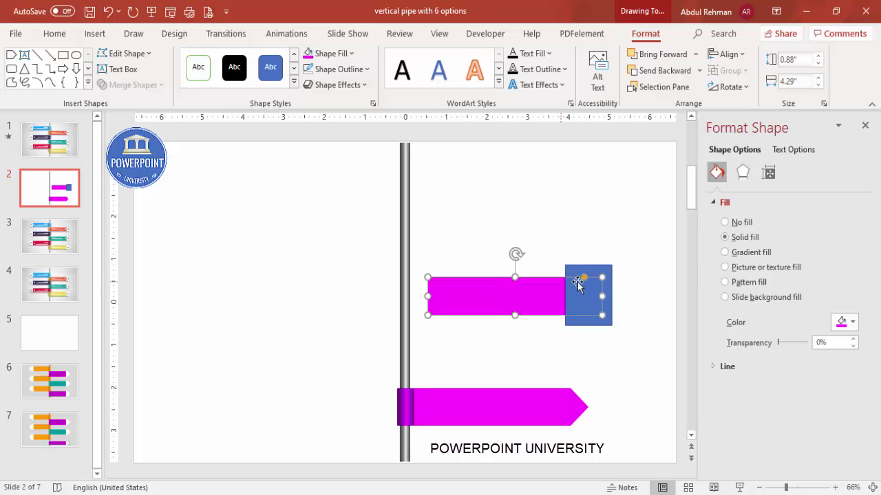
shift+click(601, 269)
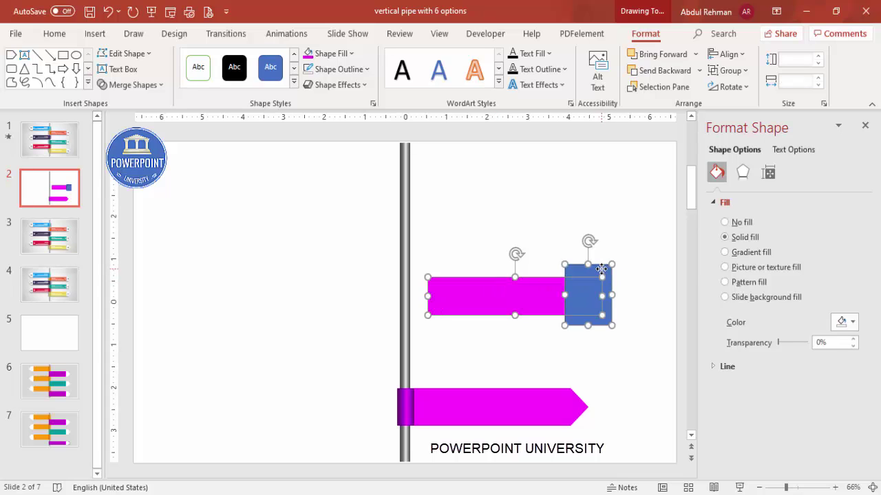
click(137, 86)
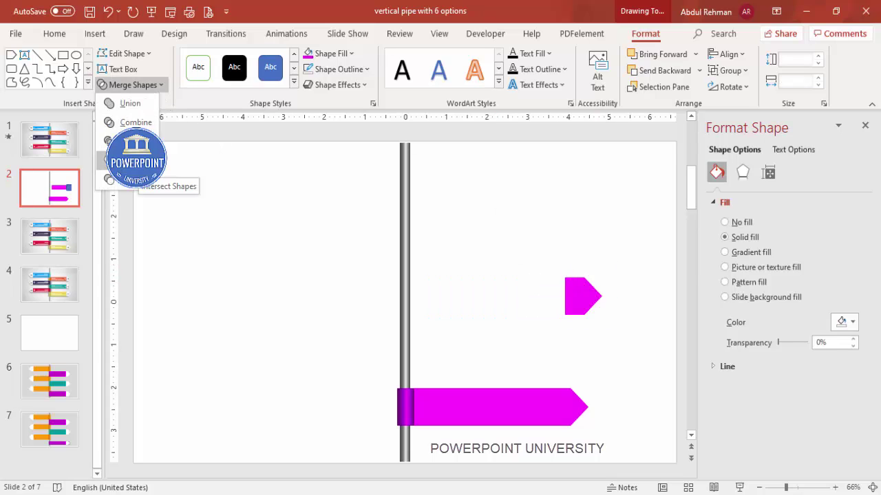
click(110, 179)
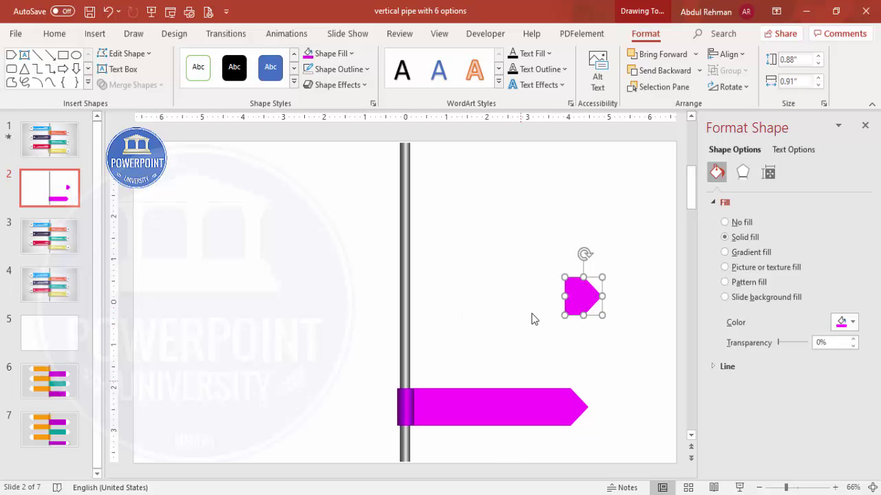
click(507, 287)
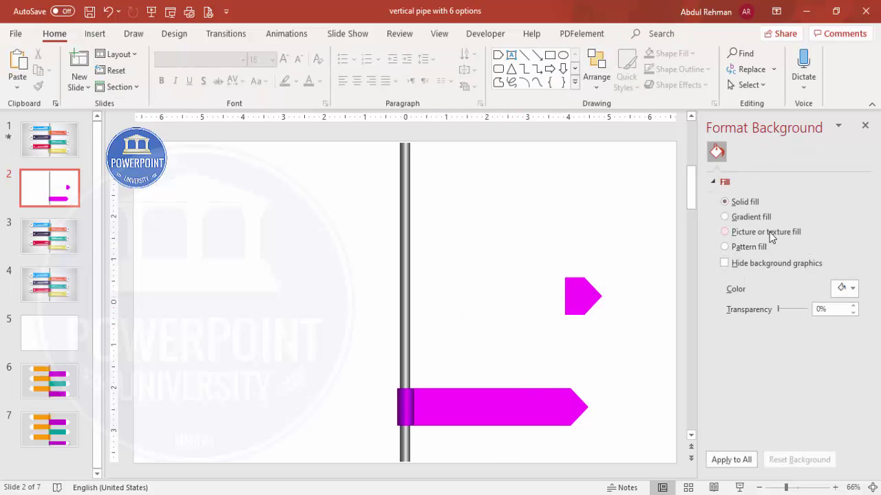
- Give the slide background a two-stop radial gradient fill
click(753, 217)
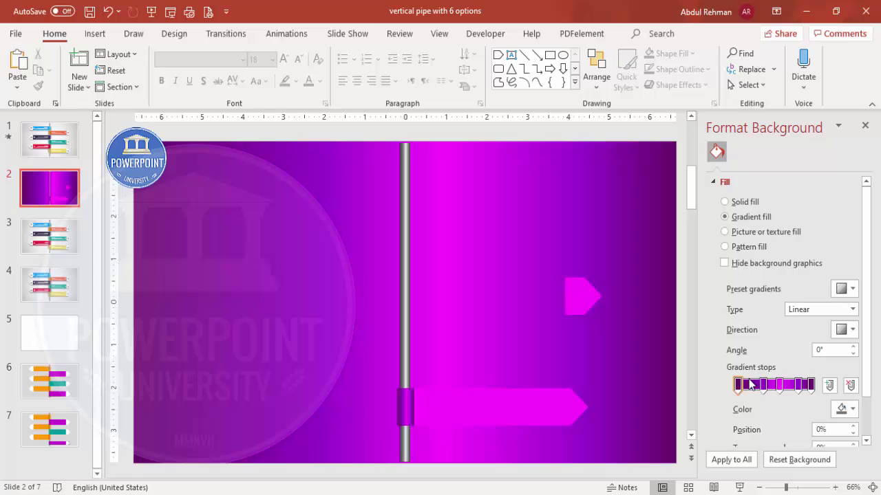
click(850, 386)
click(850, 386)
click(850, 386)
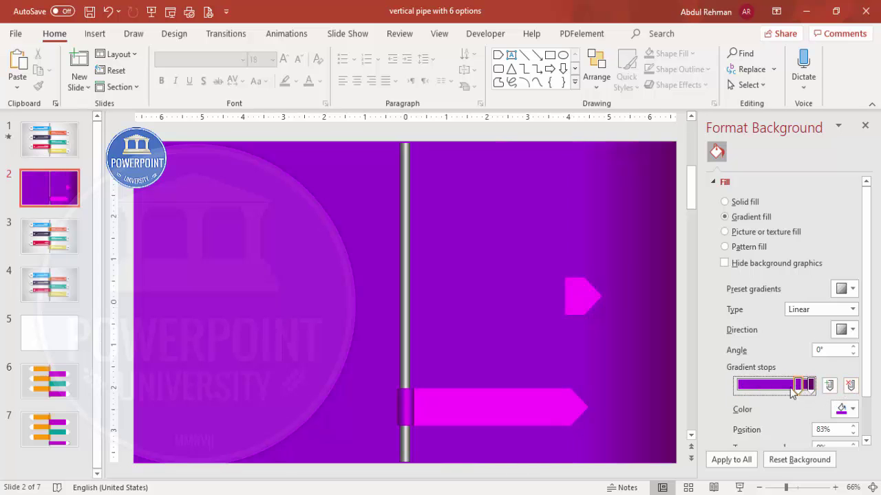
click(850, 386)
click(853, 309)
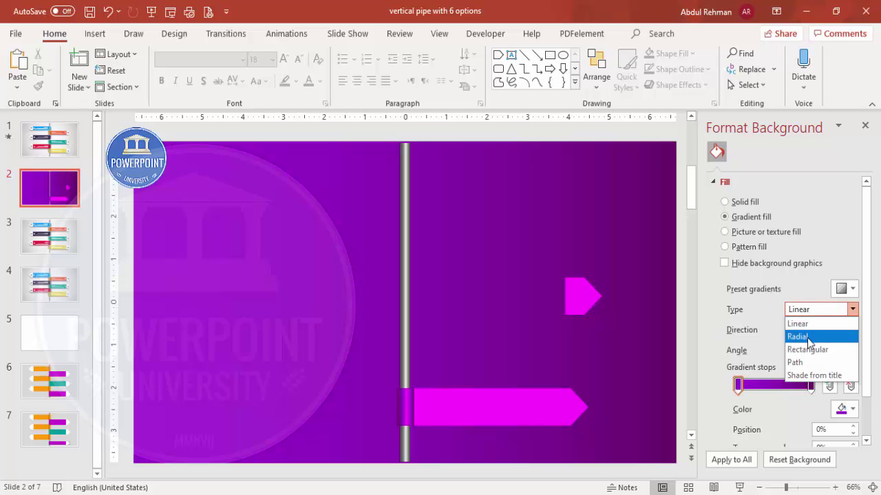
click(800, 334)
click(853, 329)
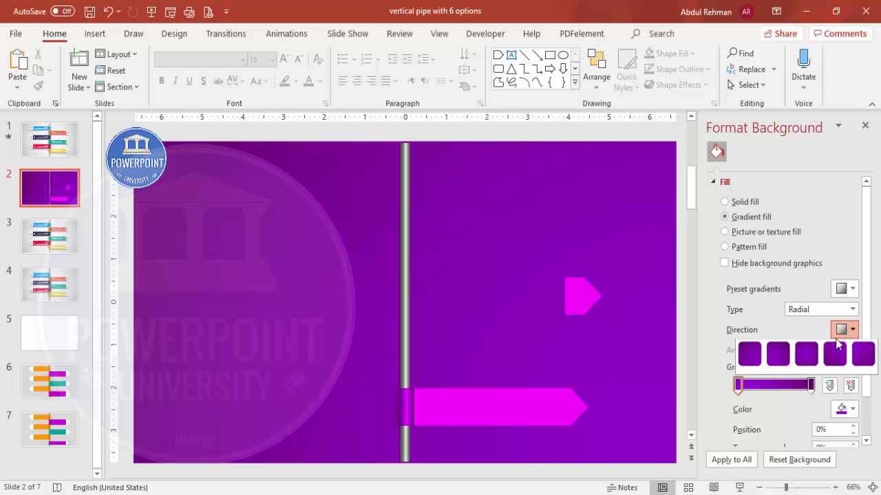
click(813, 358)
- Make the background gradient white in the centre and light grey at the edges
click(848, 409)
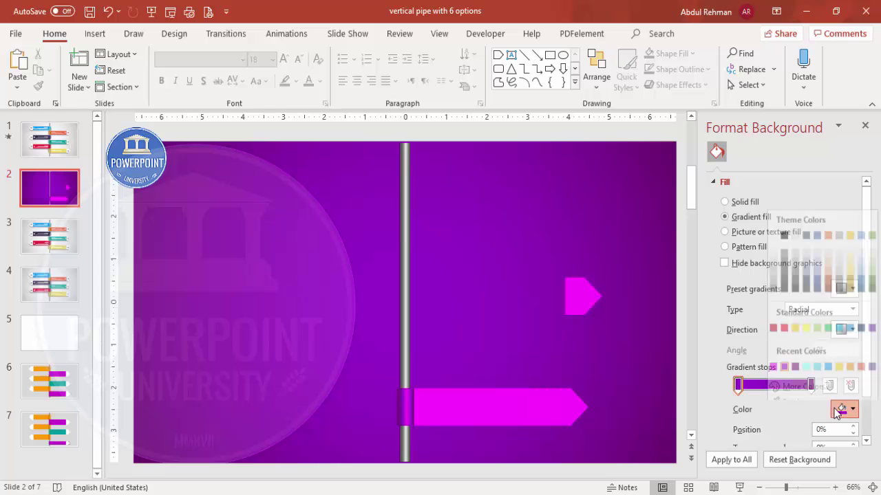
click(773, 226)
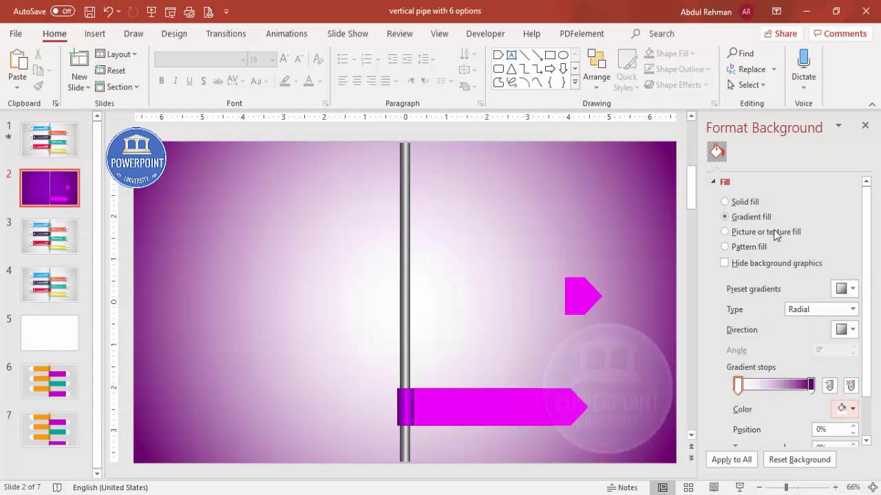
click(810, 386)
click(848, 408)
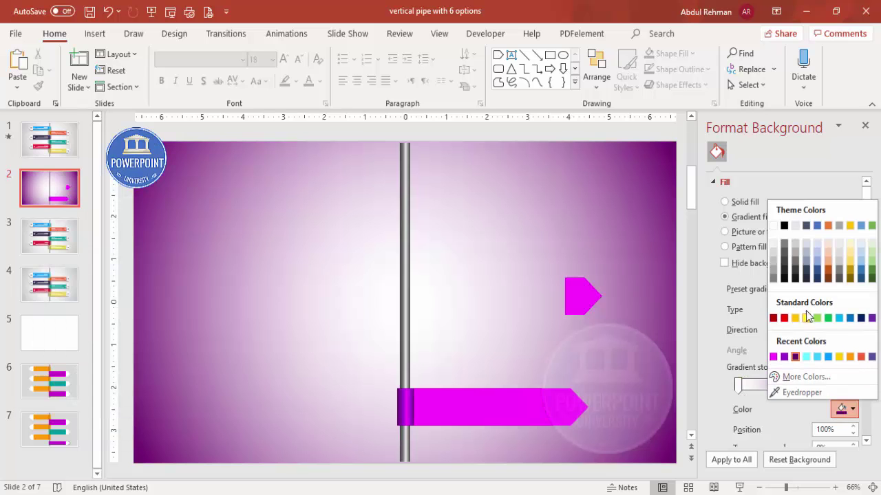
click(778, 272)
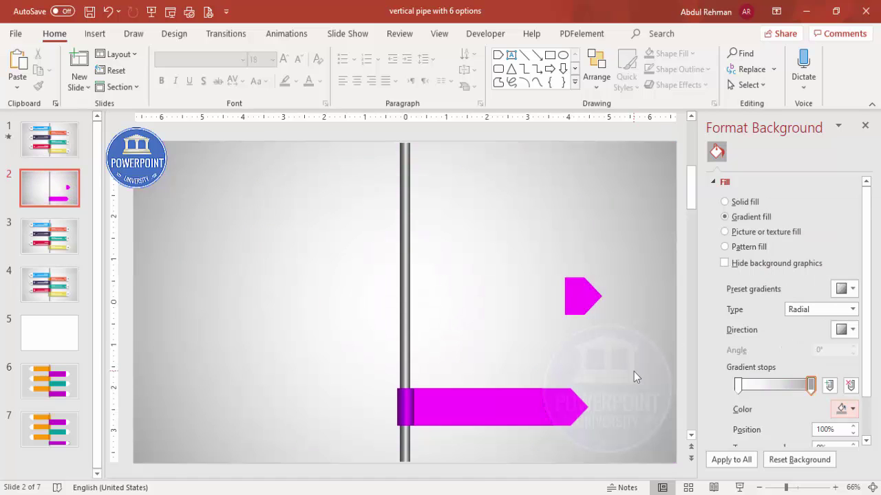
click(586, 294)
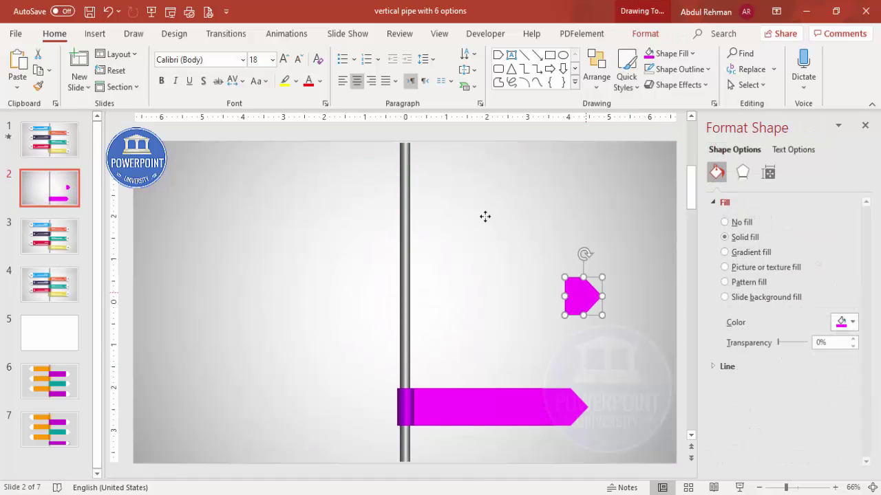
- Fill the small pentagon white, place it on the magenta bar's tip, and group them
click(671, 53)
click(649, 88)
drag(582, 299, 575, 409)
click(604, 353)
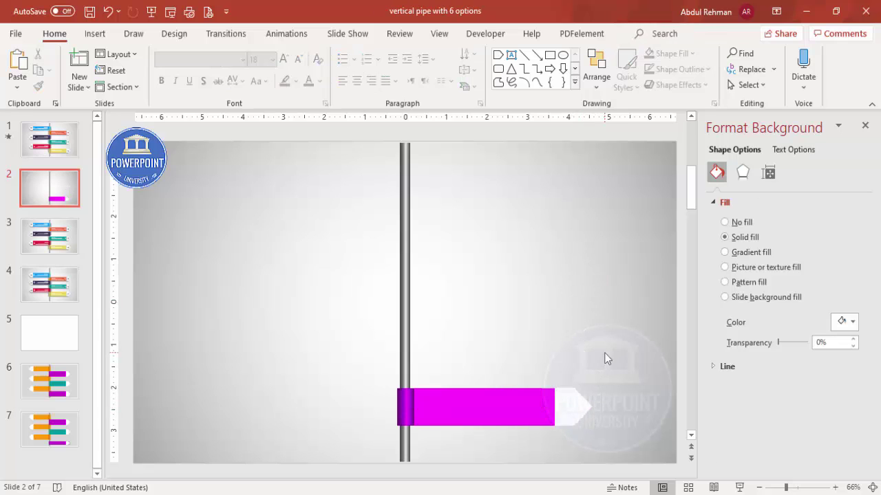
click(495, 411)
shift+click(574, 409)
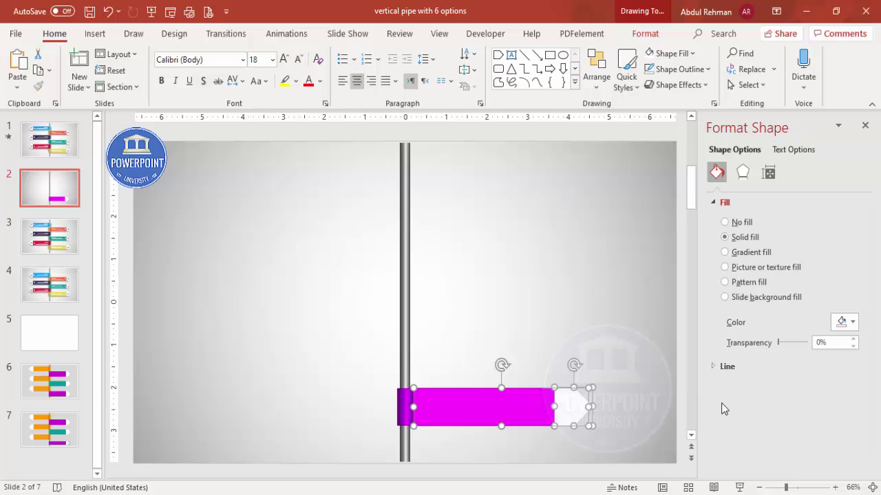
key(ctrl+g)
- Duplicate the purple joint and grouped arrow just above the original
click(452, 377)
drag(335, 371, 641, 453)
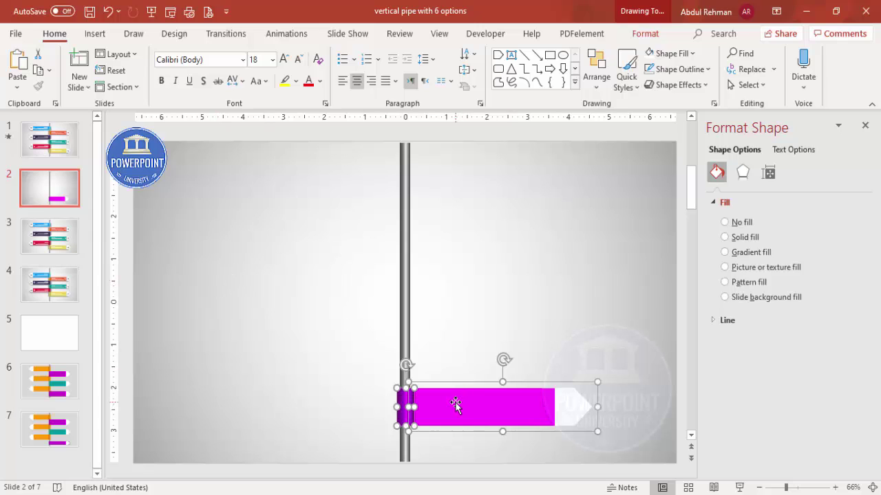
drag(455, 406, 462, 359)
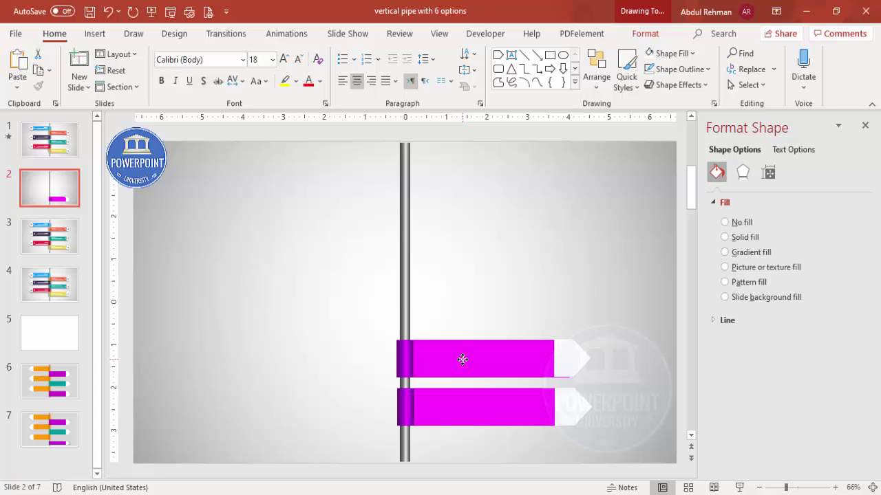
drag(462, 360, 463, 359)
click(474, 303)
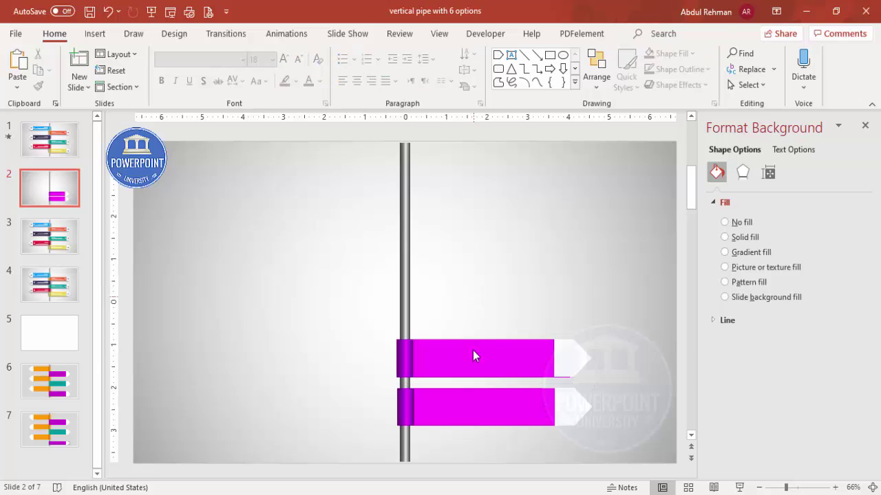
- Move the upper banner left of the pipe, flip it horizontally, and butt it against the pipe
click(481, 360)
drag(487, 360, 245, 353)
click(636, 37)
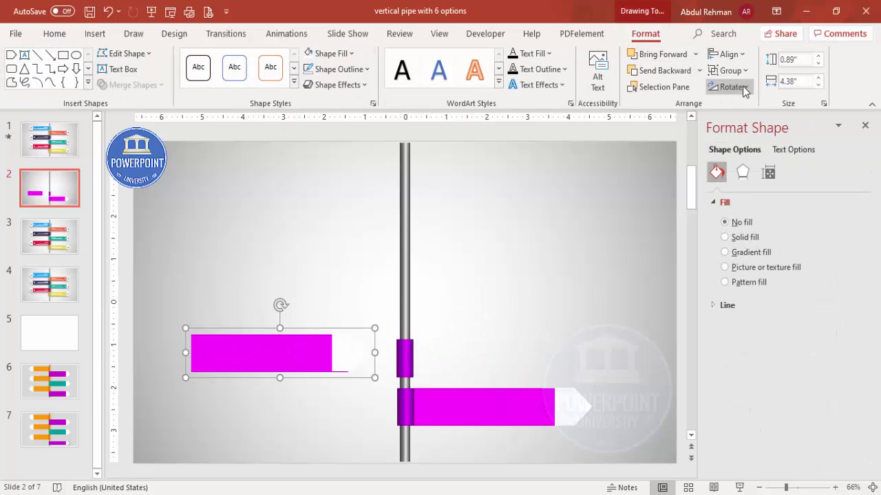
click(740, 86)
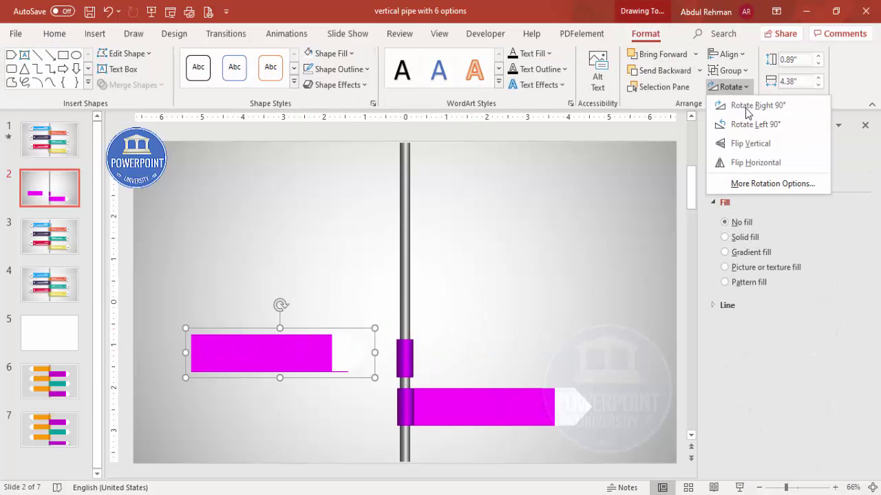
click(760, 159)
drag(326, 353, 353, 362)
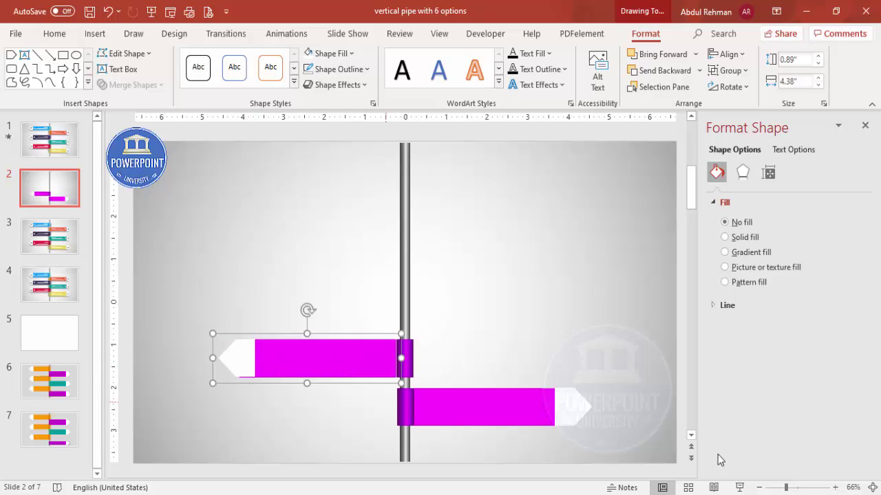
- Inspect the flipped banner's white tip within its group and fit the slide back in view
ctrl+scroll(307, 409, up, 10)
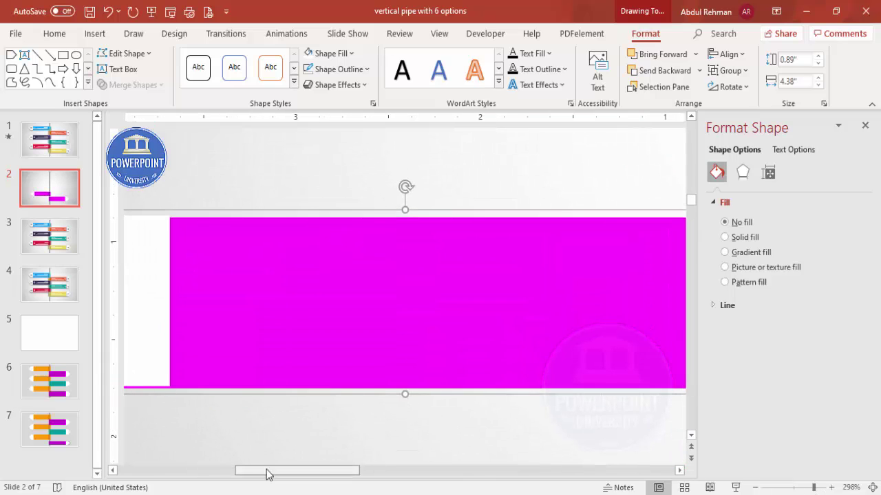
drag(271, 472, 240, 443)
click(233, 332)
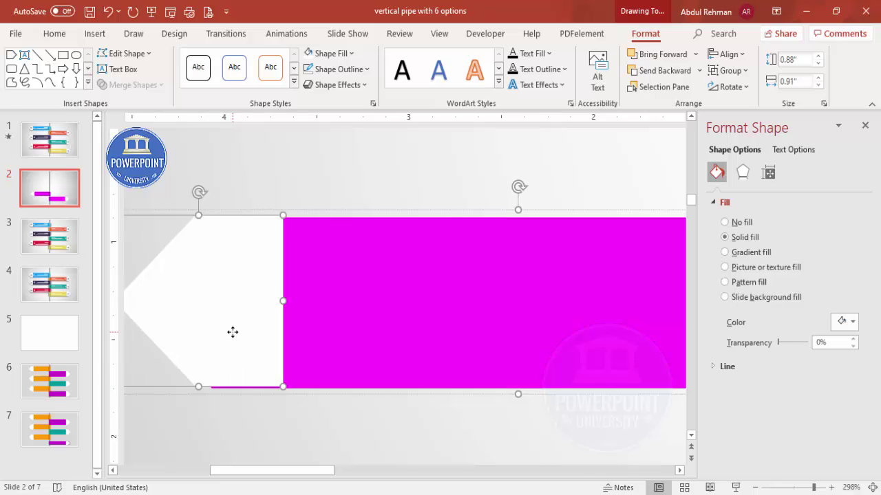
key(Escape)
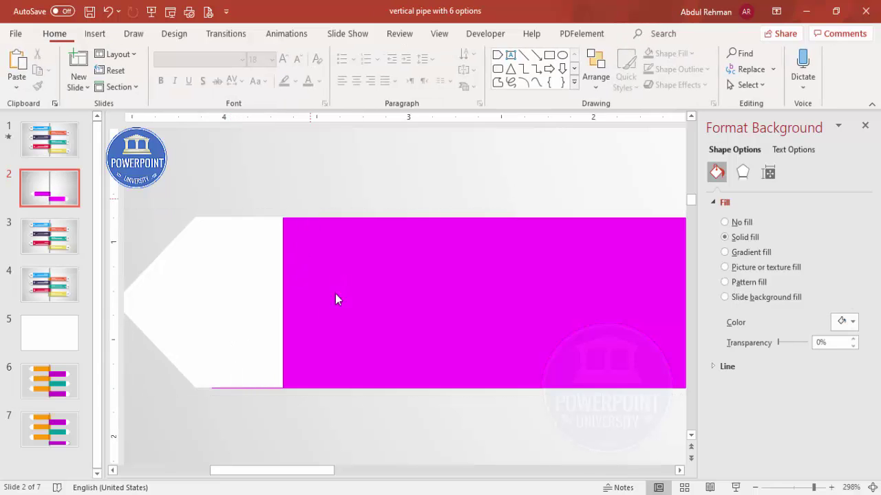
click(278, 299)
click(259, 287)
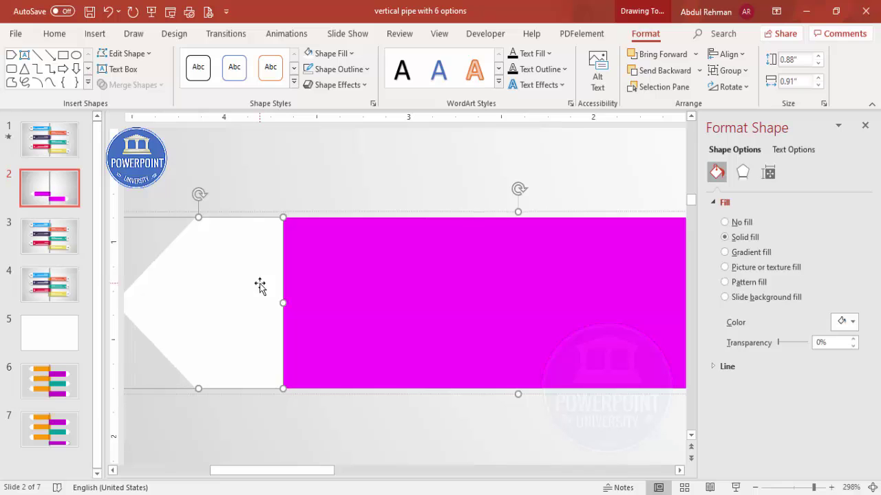
click(395, 171)
click(871, 487)
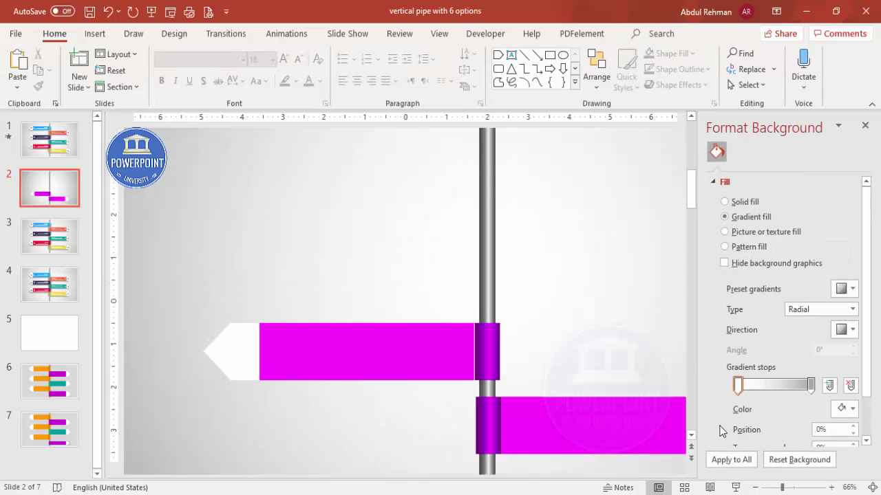
- Copy both magenta arrow bars upward above the originals
click(368, 363)
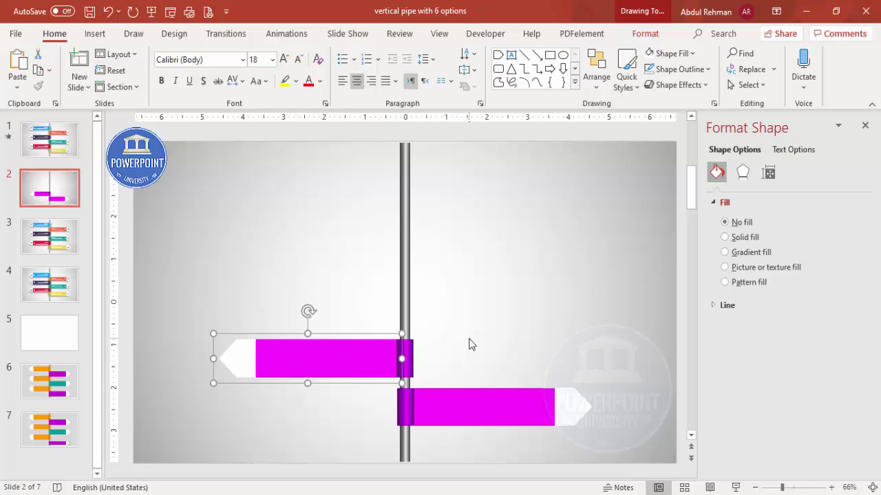
click(389, 385)
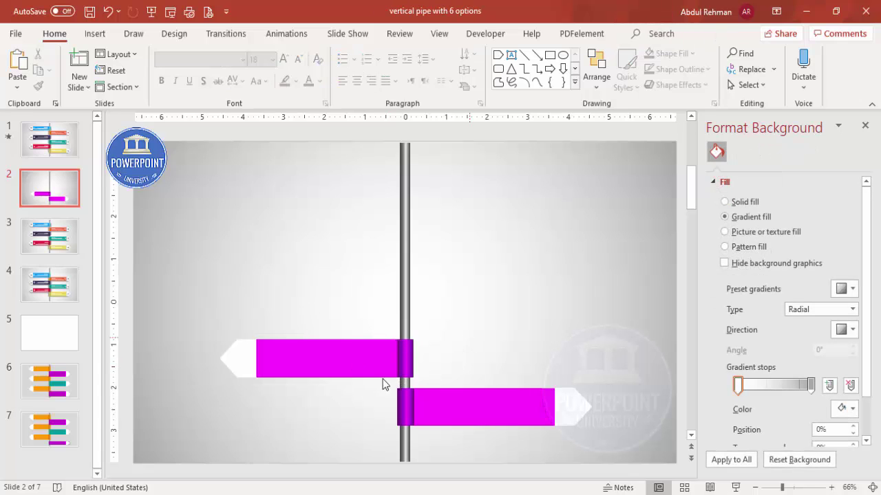
drag(187, 308, 668, 472)
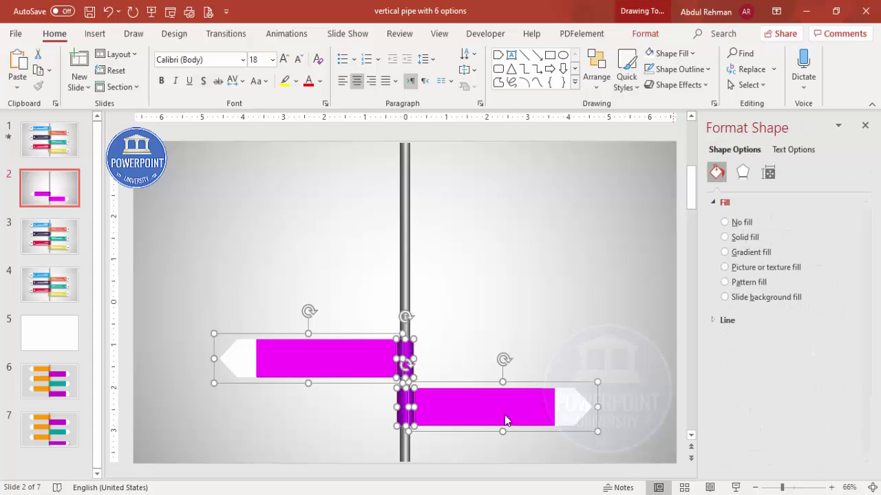
drag(504, 415, 470, 305)
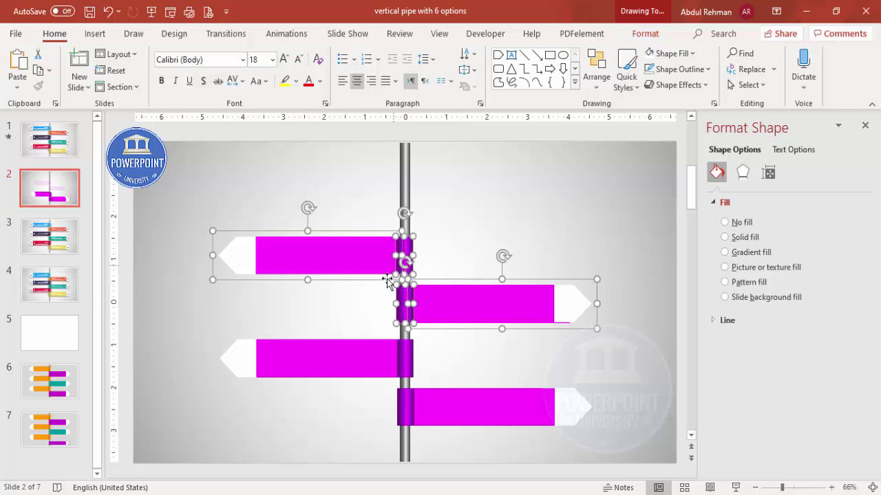
click(429, 271)
- Copy the upper right bar to the top of the pipe, making five alternating bars
drag(624, 264, 359, 341)
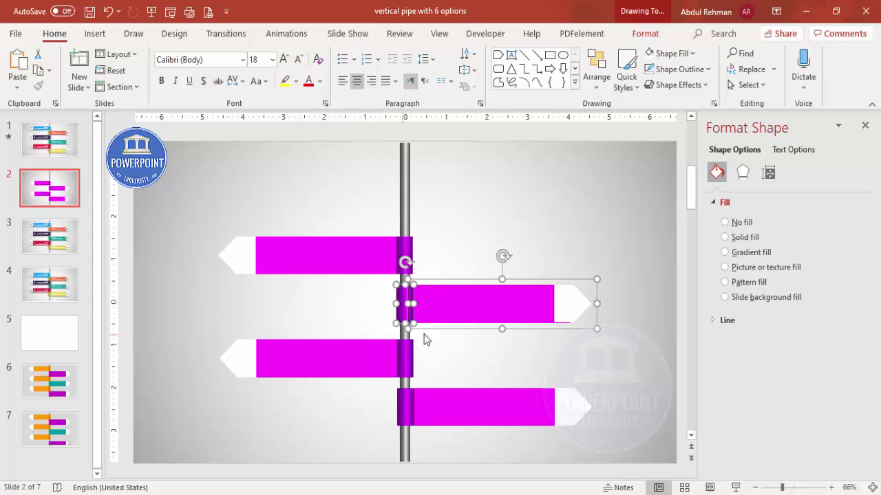
drag(464, 320, 456, 210)
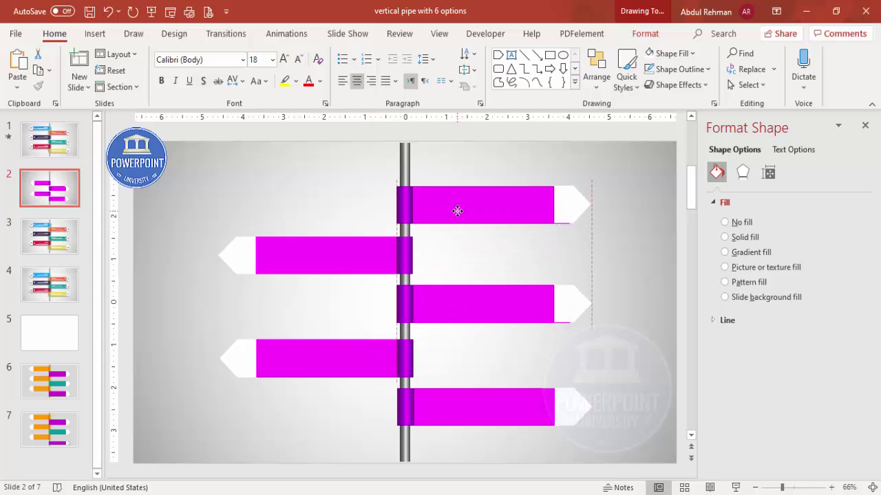
drag(456, 210, 457, 211)
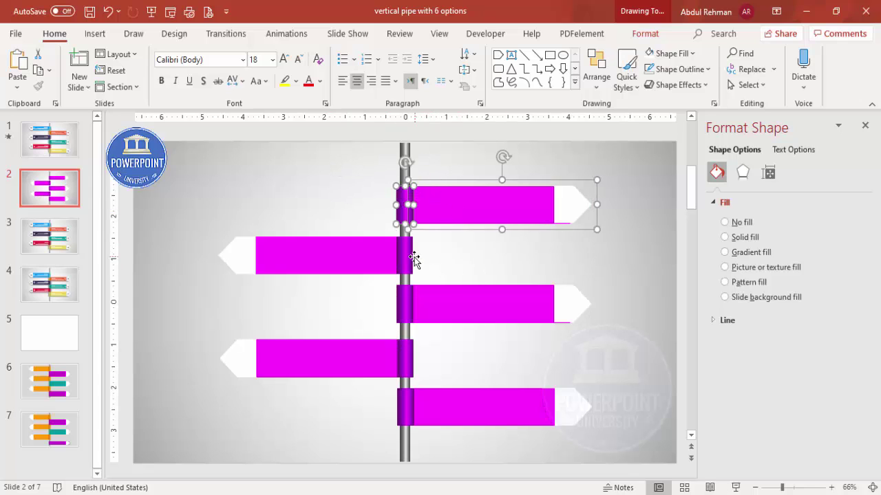
click(481, 258)
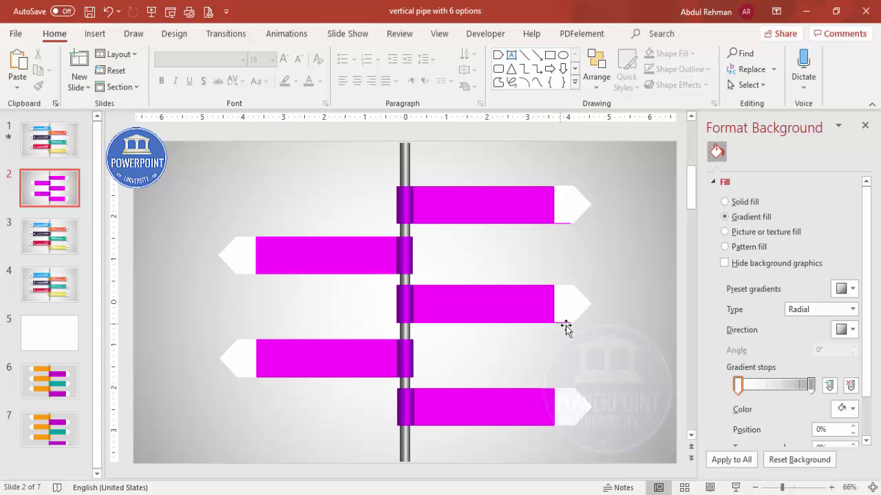
click(567, 303)
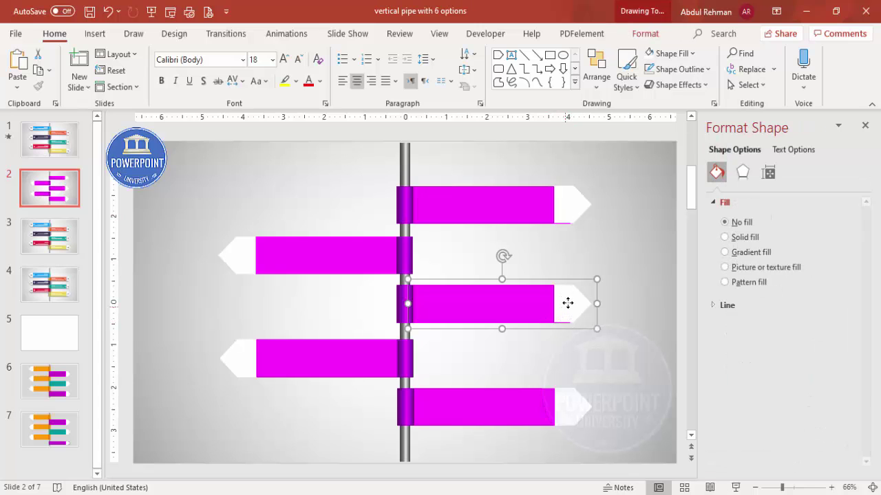
shift+click(571, 303)
- Set the lower-left pipe joint's first and last gradient stops to dark blue
click(600, 267)
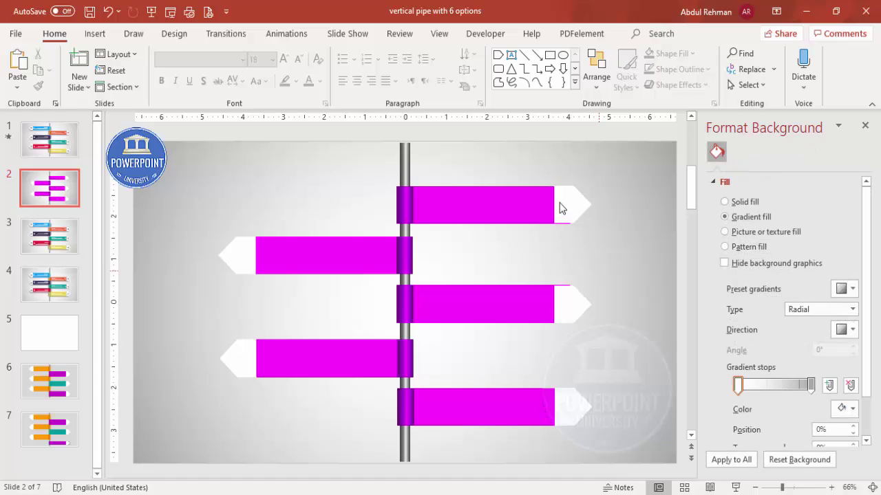
click(565, 225)
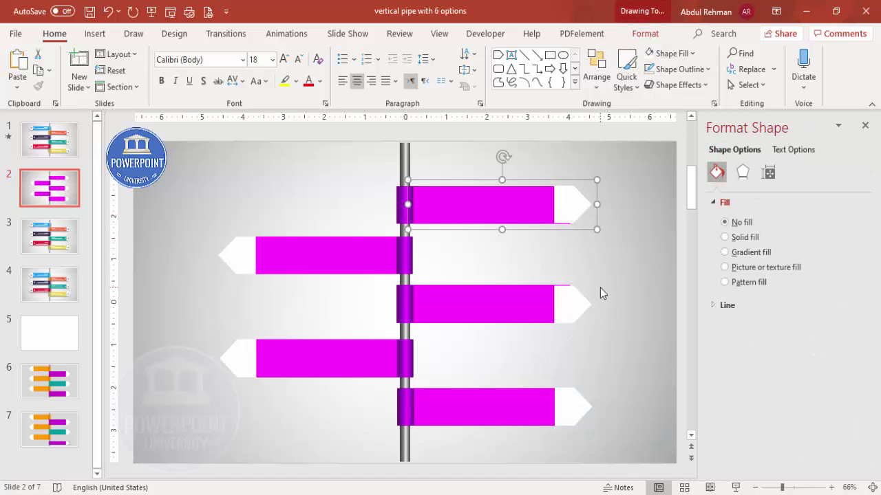
click(543, 262)
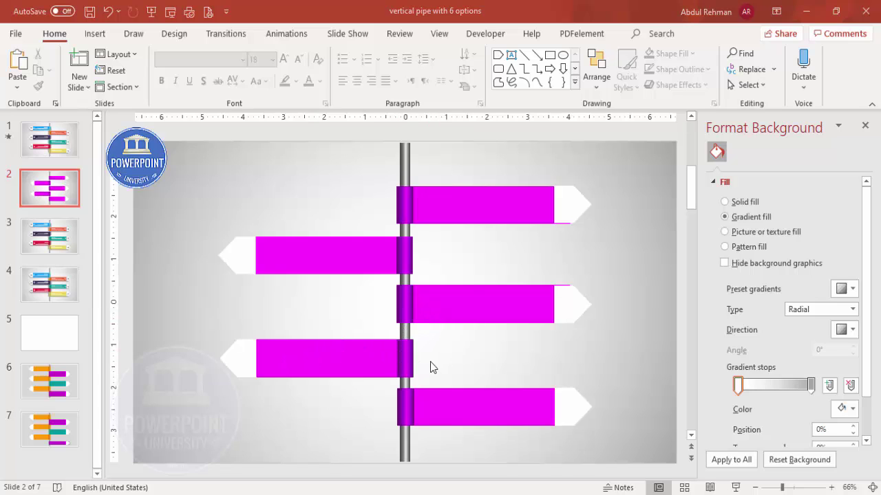
click(396, 354)
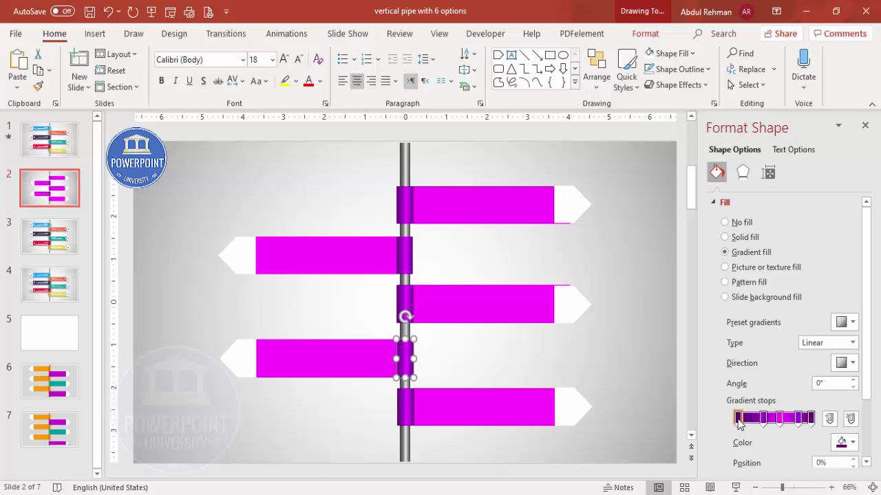
click(845, 443)
click(812, 412)
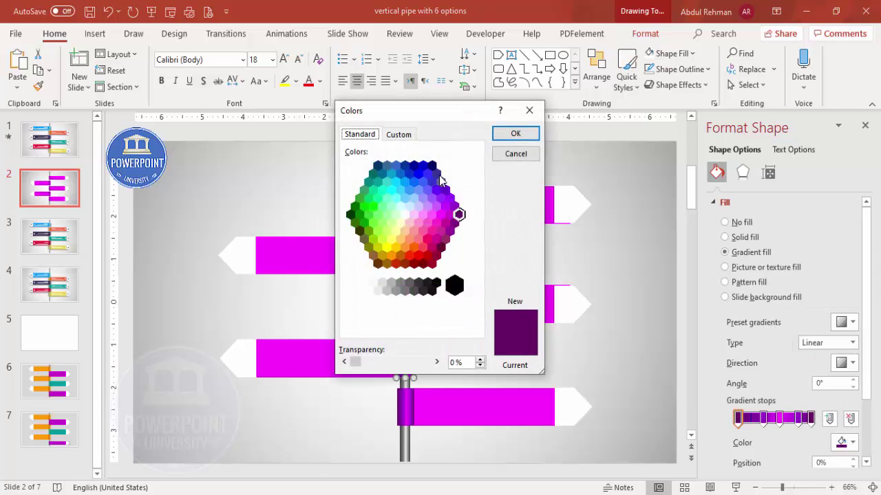
click(427, 167)
click(515, 134)
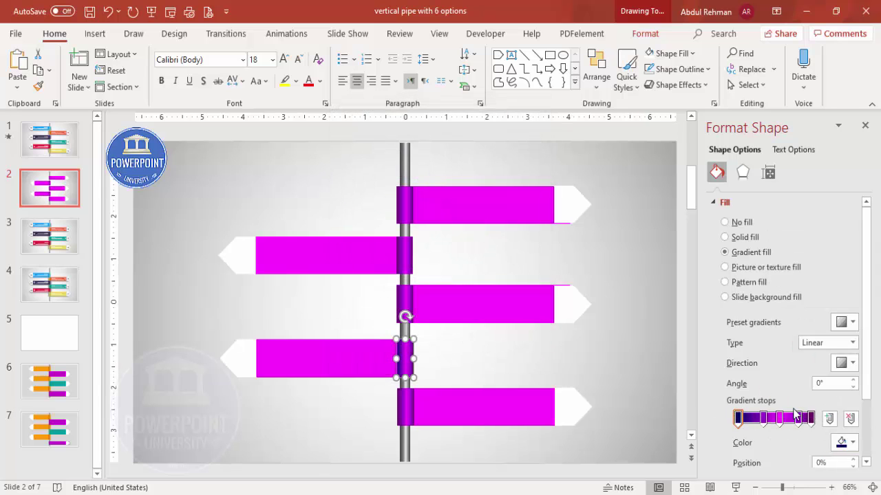
click(810, 417)
click(845, 442)
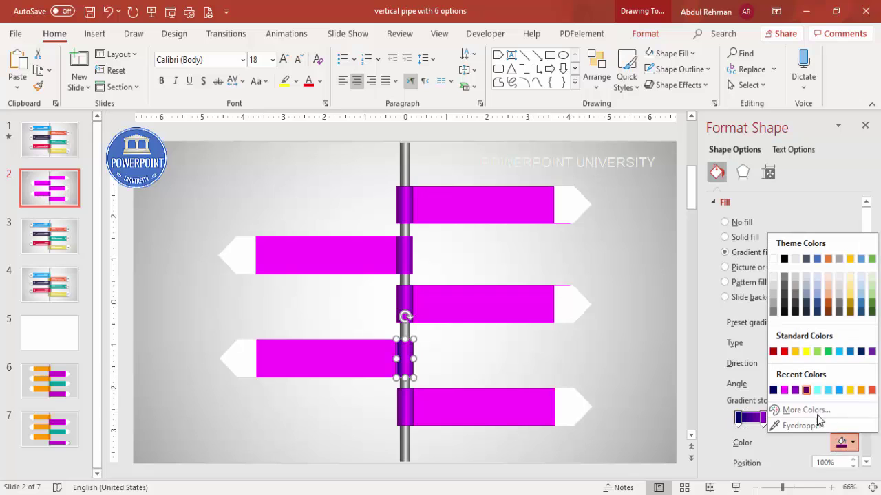
click(773, 390)
- Set the joint's 35% and 83% gradient stops to dark blue as well
click(763, 418)
click(845, 443)
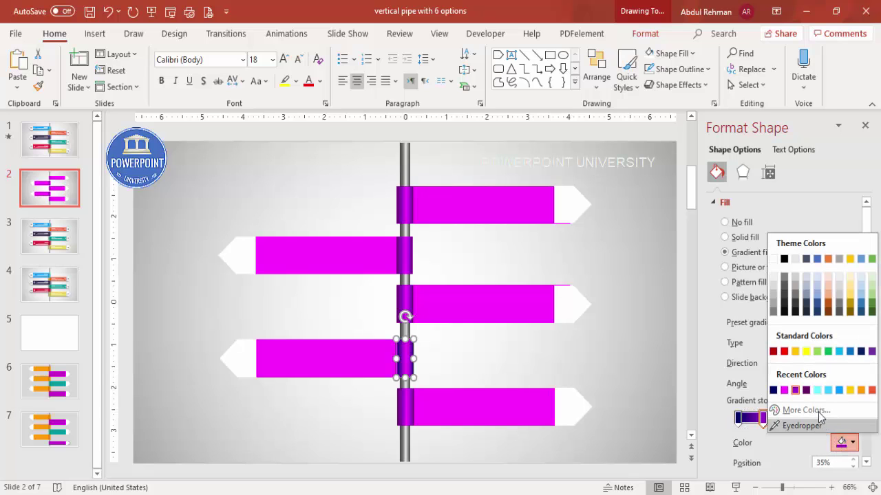
click(807, 411)
click(422, 167)
click(520, 135)
click(799, 418)
click(844, 443)
click(775, 391)
- Give the joint's 57% gradient stop a light blue highlight
click(780, 418)
click(852, 442)
click(807, 411)
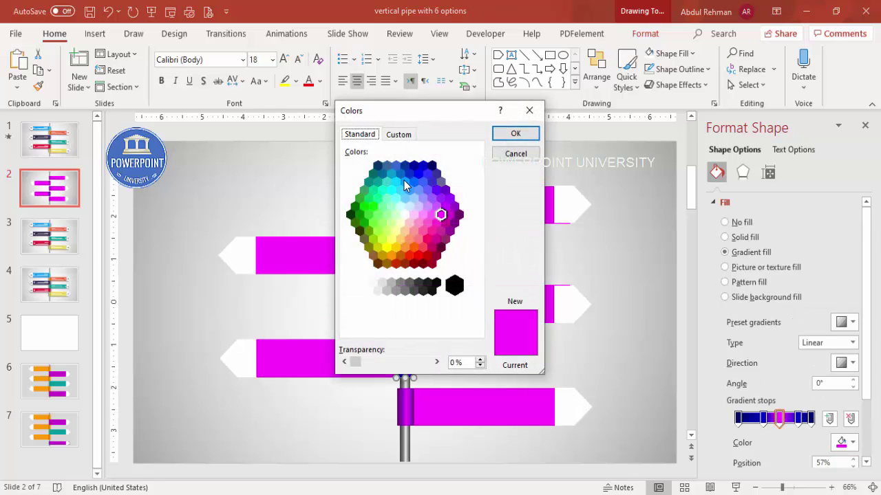
click(402, 181)
click(516, 133)
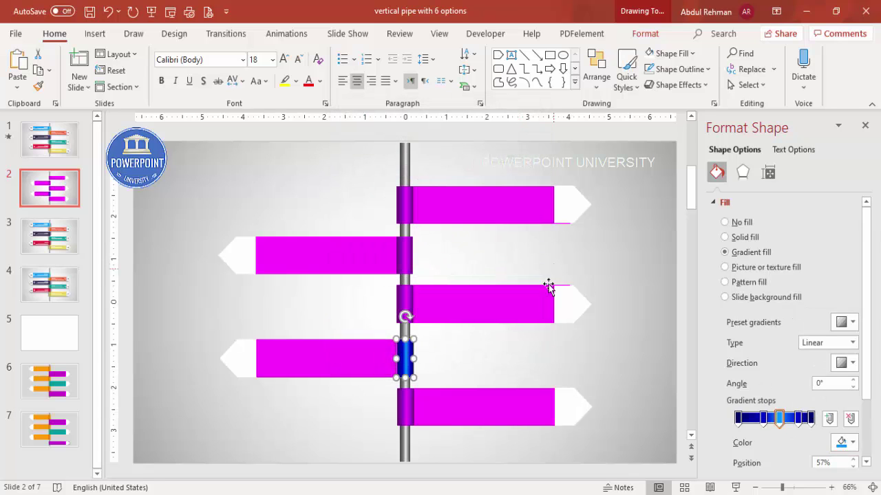
- Fill the lower-left magenta bar with light blue
click(355, 351)
click(846, 322)
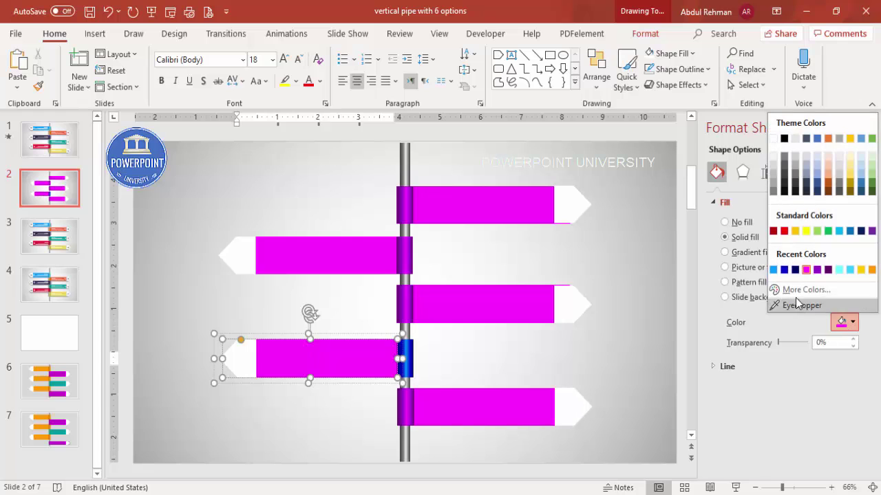
click(773, 269)
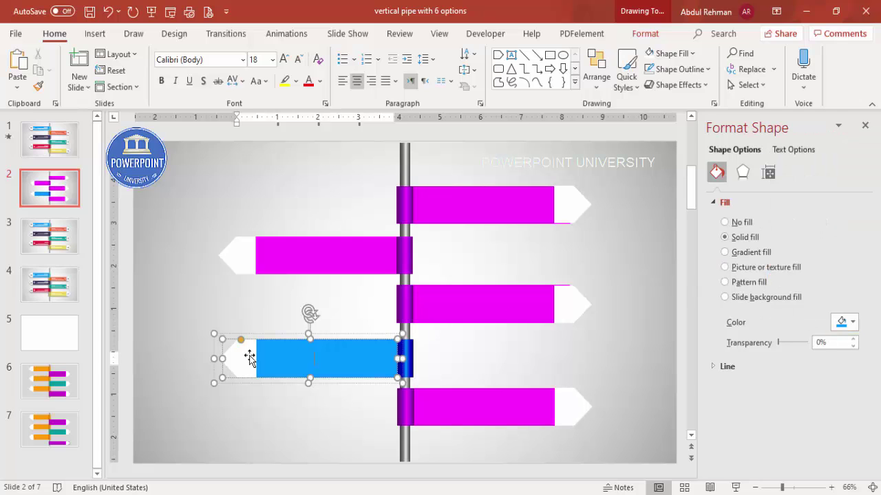
click(296, 330)
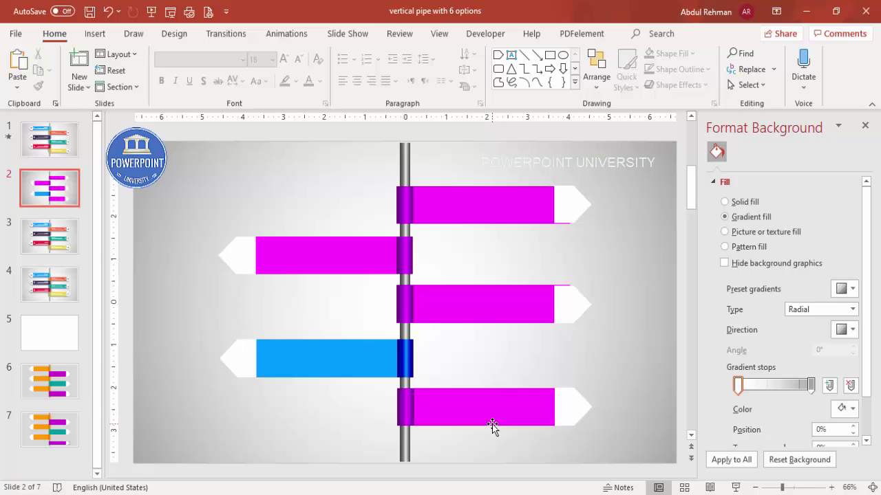
- Add a text box near the slide's top left containing 01
click(97, 36)
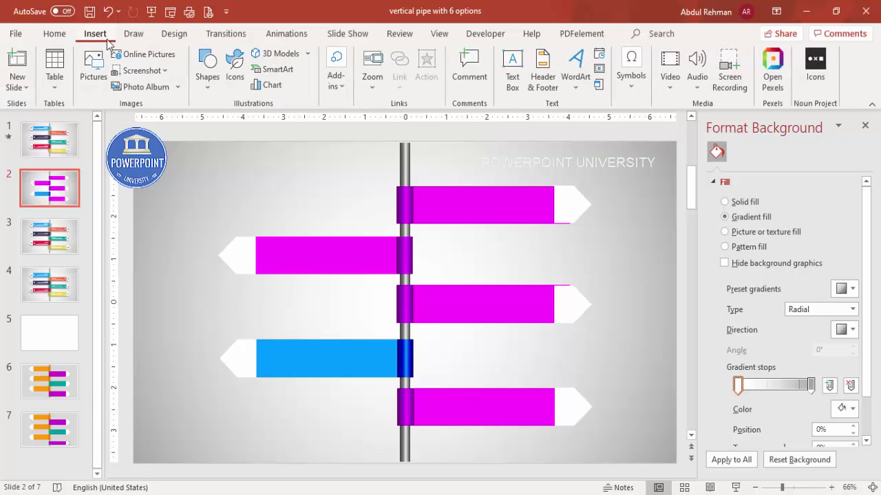
click(512, 69)
drag(275, 165, 313, 185)
text(01)
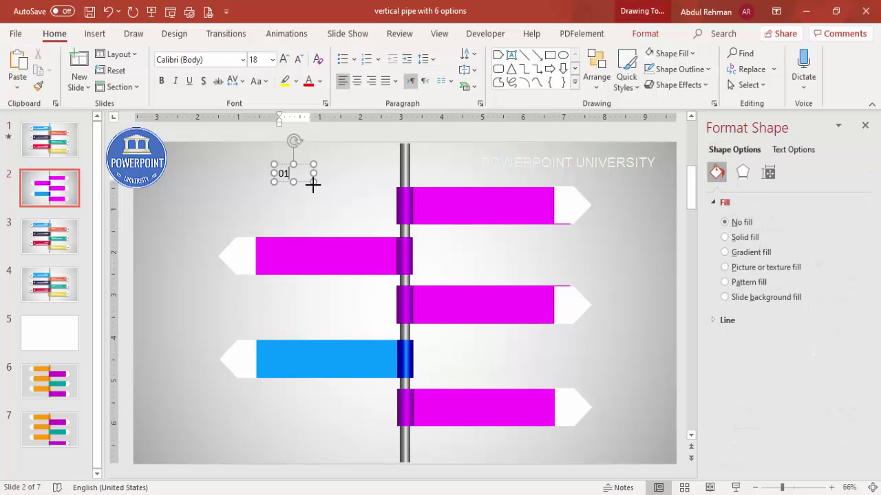
- Format the 01 label centred, bold, 24 pt Century Gothic
click(301, 165)
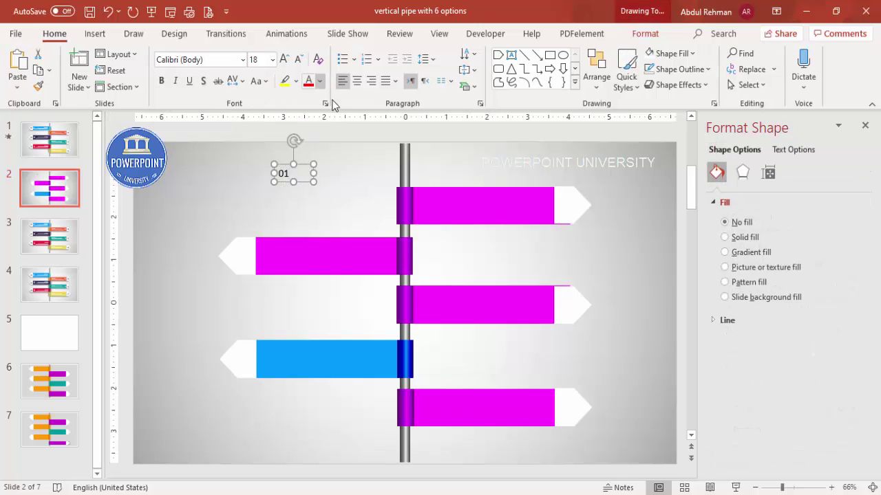
click(357, 83)
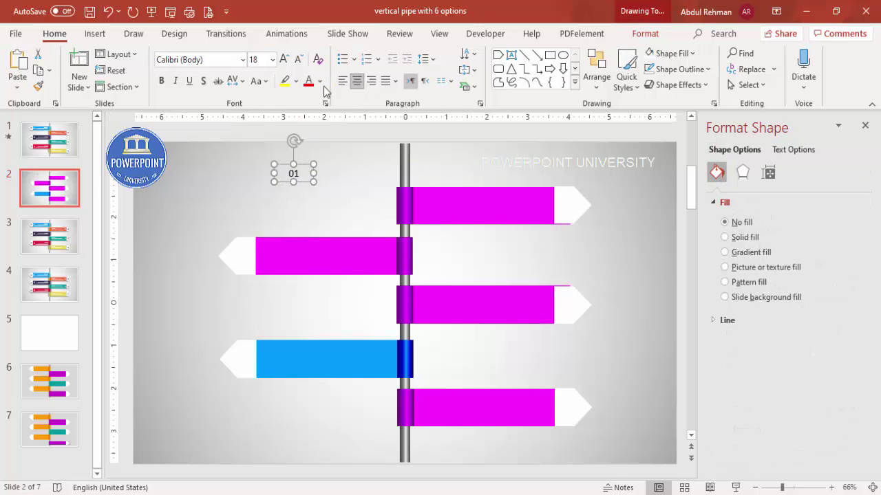
click(160, 82)
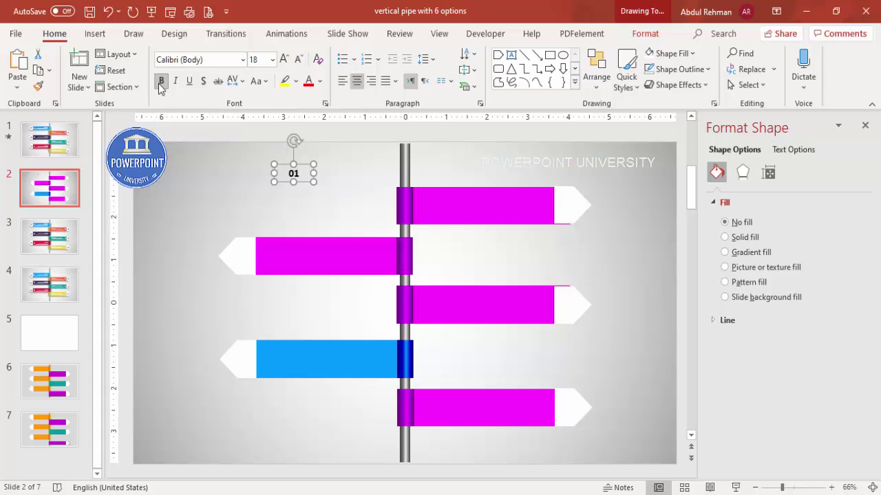
click(283, 60)
click(284, 60)
click(230, 62)
text(Century Gothic)
key(Return)
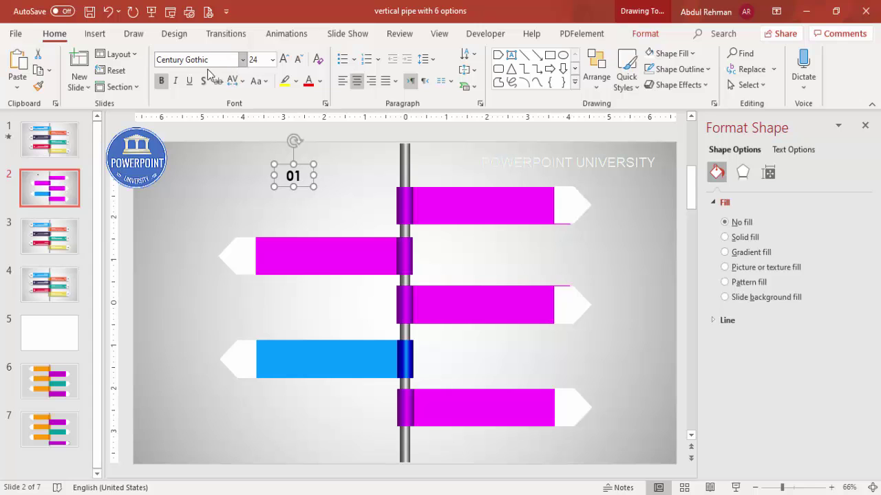
- Place the 01 label on the top-right tip and duplicate it onto the other bar tips
click(329, 163)
drag(329, 163, 583, 194)
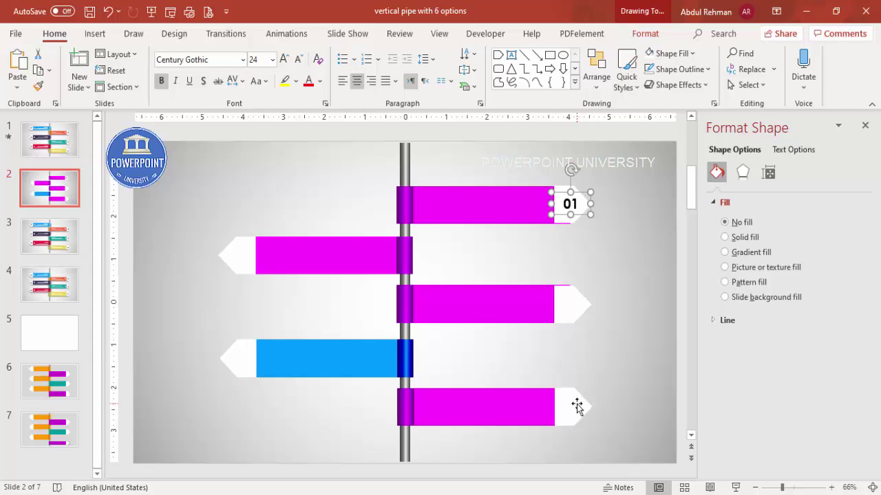
key(ctrl+d)
drag(589, 200, 494, 344)
key(ctrl+d)
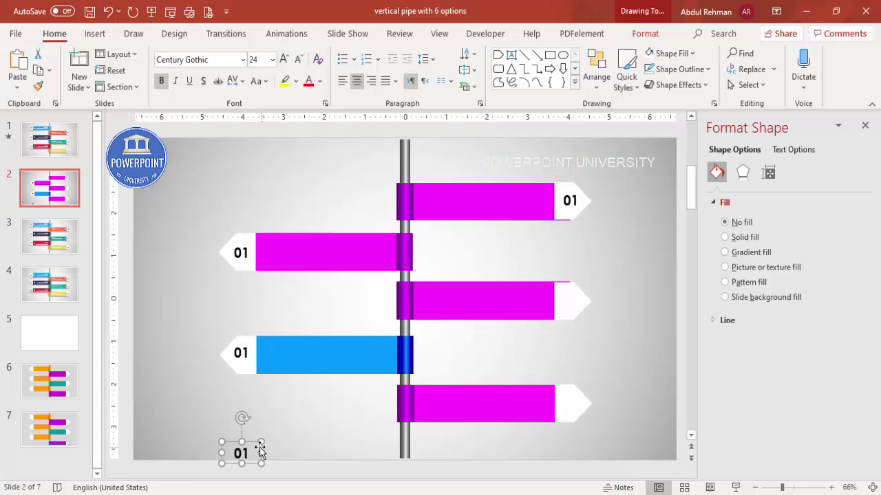
drag(254, 444, 582, 397)
key(ctrl+d)
drag(648, 419, 345, 272)
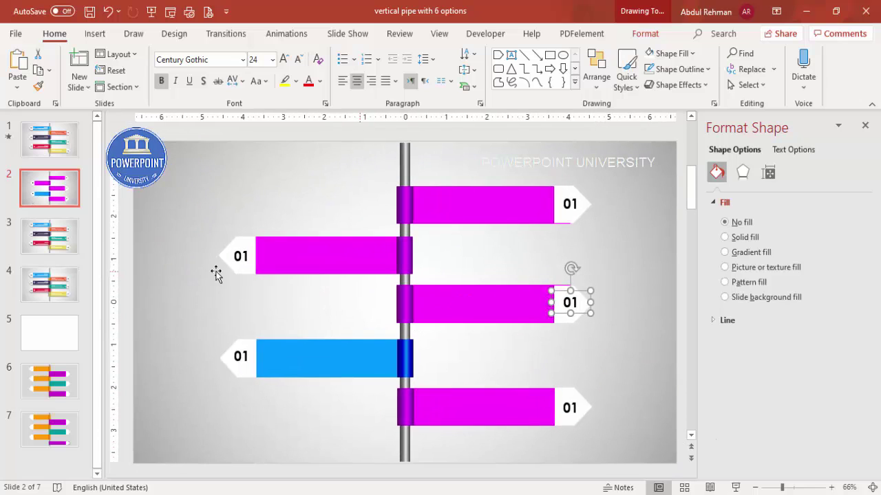
- Renumber the copied labels 02, 03, 04 and 05 down the pipe
click(243, 256)
key(BackSpace)
text(2)
click(570, 303)
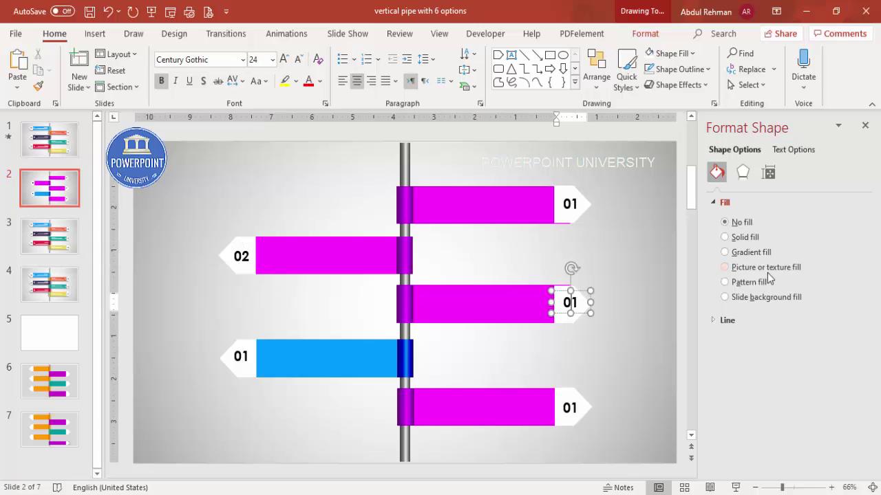
text(3)
click(249, 357)
text(4)
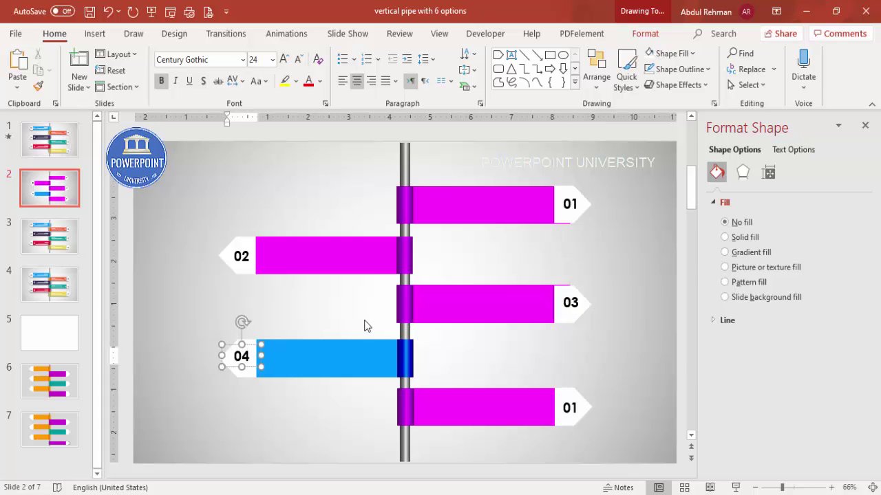
click(571, 406)
key(BackSpace)
text(5)
click(606, 244)
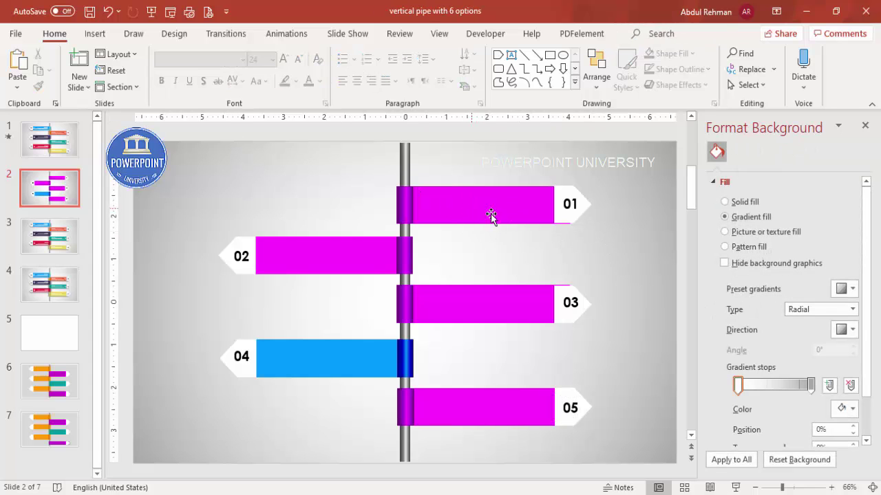
- Insert five icons: target, Venn diagram, pie chart and two presentation-board charts
click(94, 34)
click(231, 72)
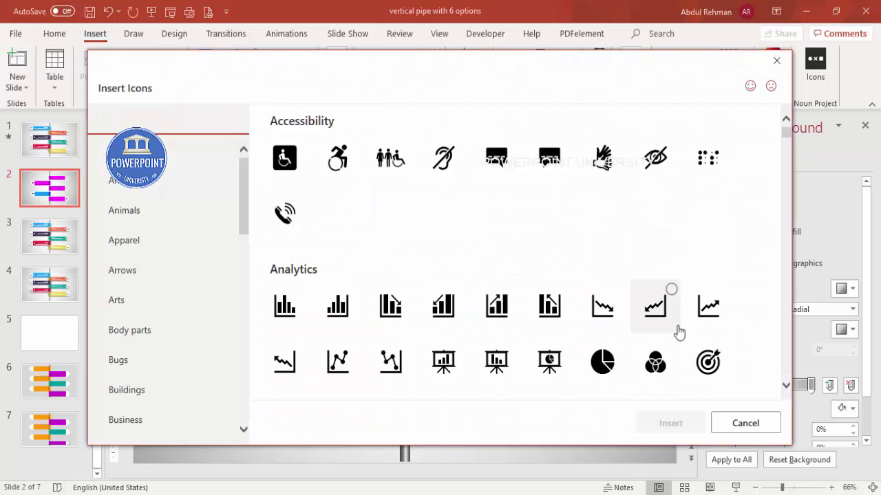
click(711, 375)
click(656, 372)
click(612, 370)
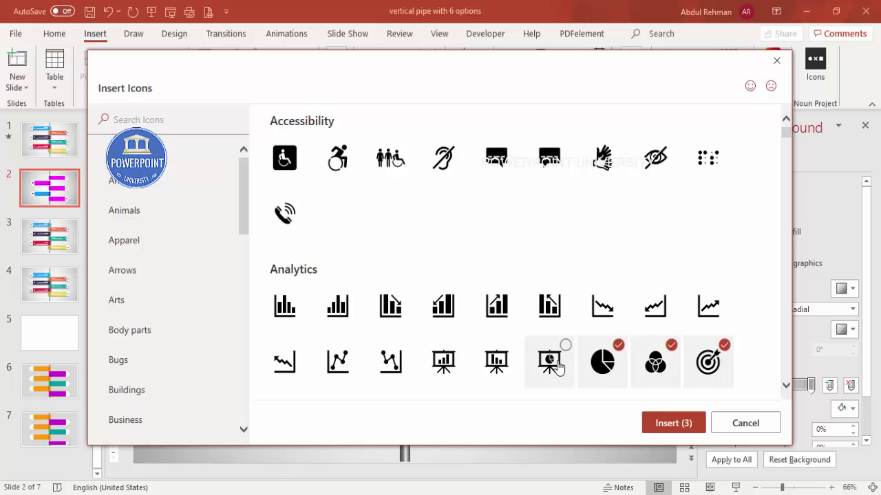
click(558, 369)
click(480, 369)
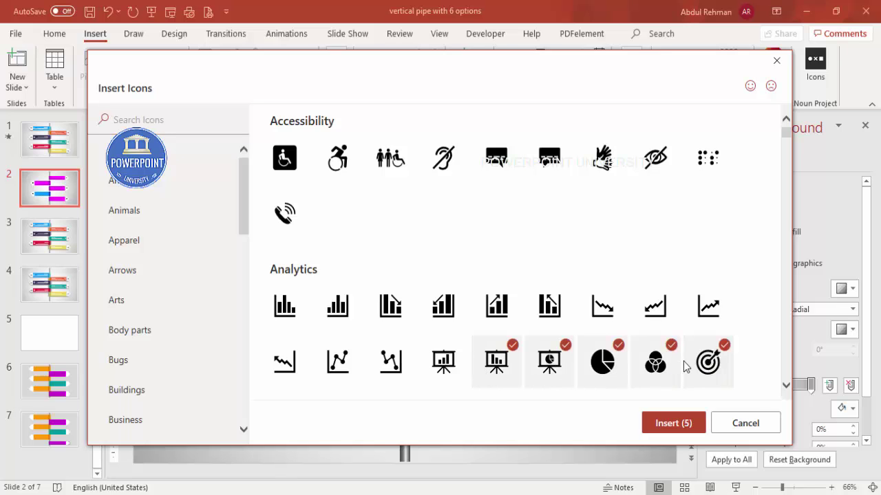
click(666, 423)
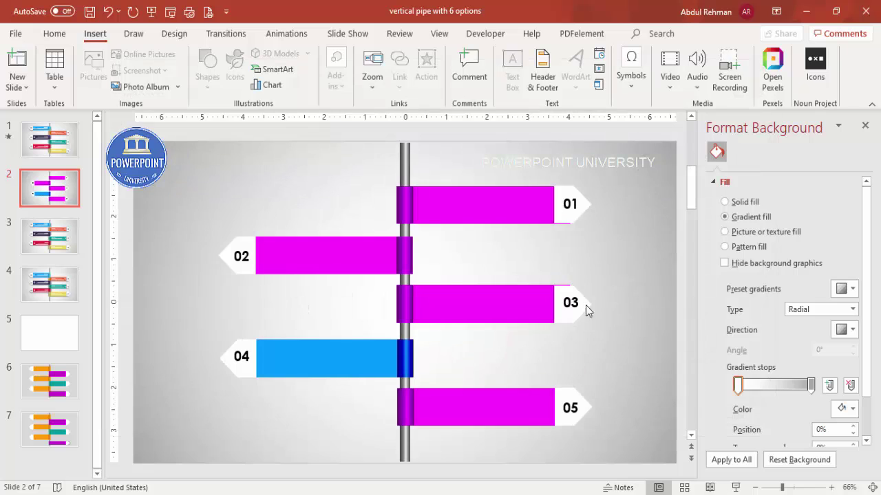
- Resize the inserted icons to 0.5 inch tall
drag(451, 245, 643, 204)
click(664, 41)
click(767, 59)
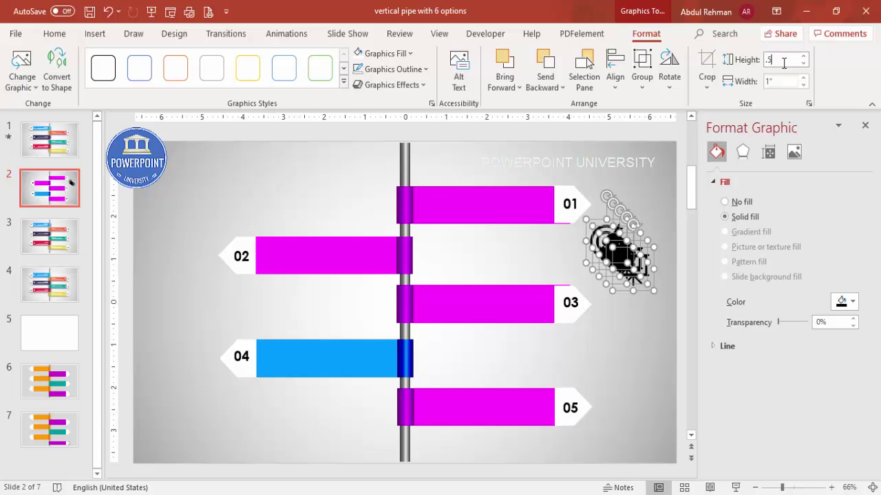
text(.5)
key(Return)
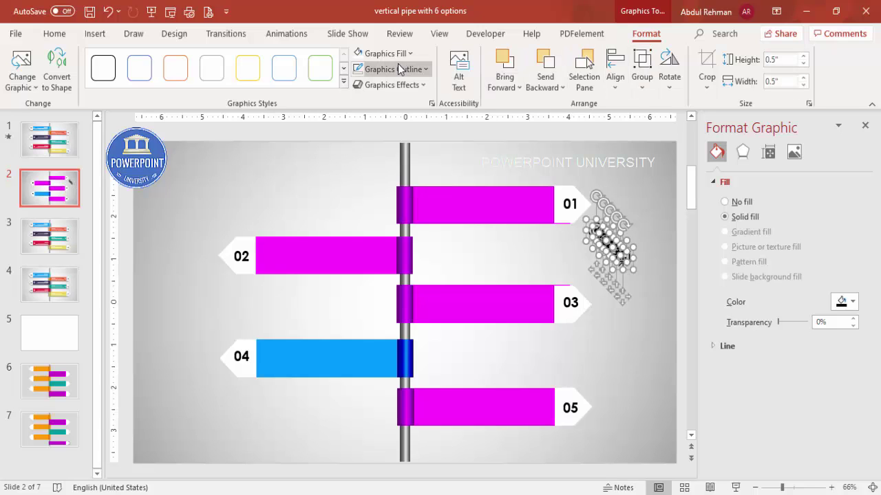
- Place an icon on each bar: target on 01, boards on 02 and 03, pie on 04, people on 05
click(590, 230)
drag(598, 237, 535, 204)
drag(610, 247, 267, 253)
drag(614, 253, 544, 303)
drag(603, 240, 268, 357)
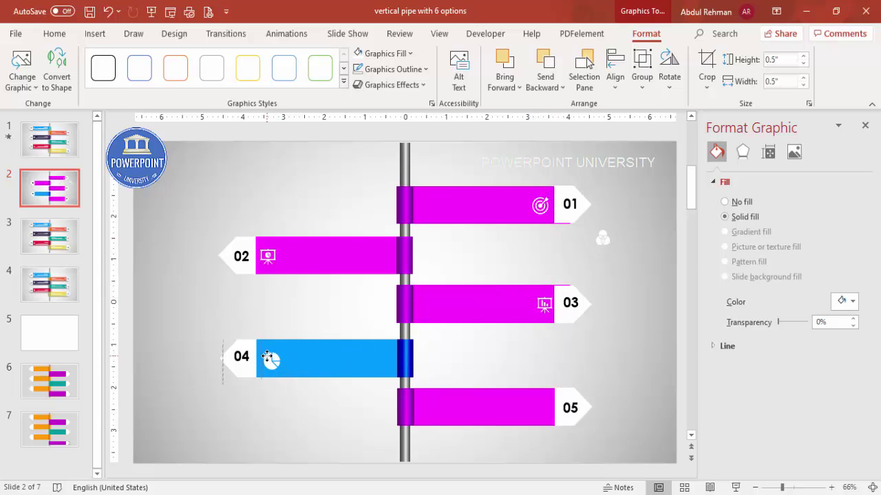
drag(268, 356, 270, 358)
drag(602, 238, 540, 408)
click(571, 368)
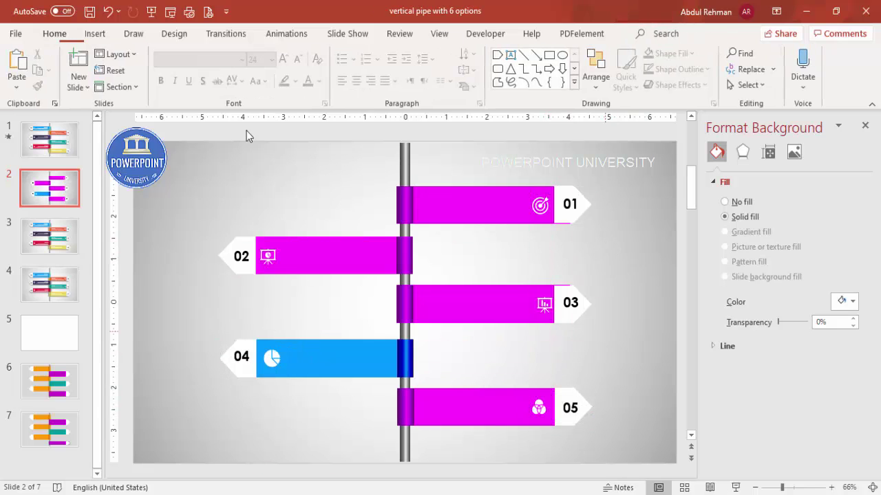
- Add an 'Add detail text here' text box on bar 01
click(95, 33)
click(512, 77)
drag(433, 204, 516, 221)
text(Add)
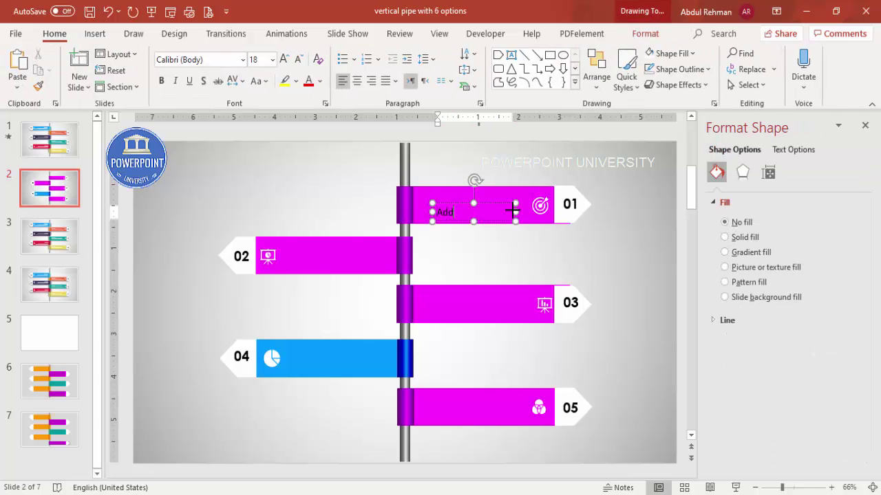
text( detail text here)
click(496, 204)
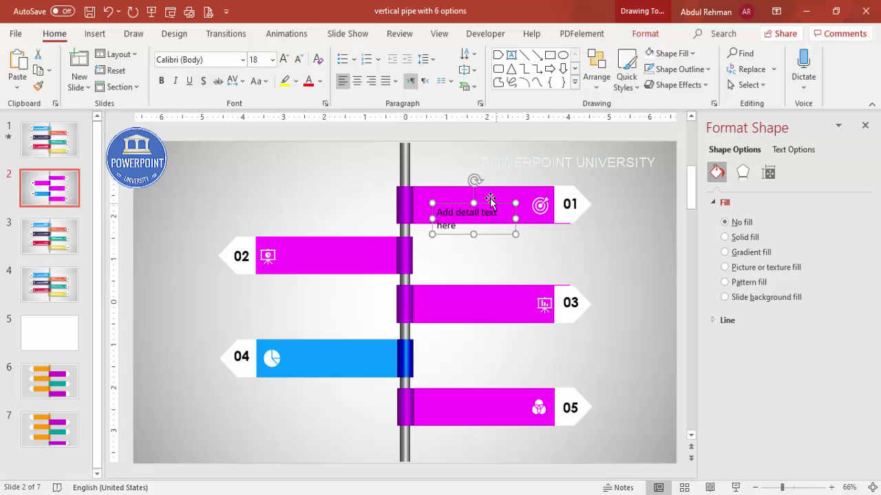
drag(489, 208, 482, 196)
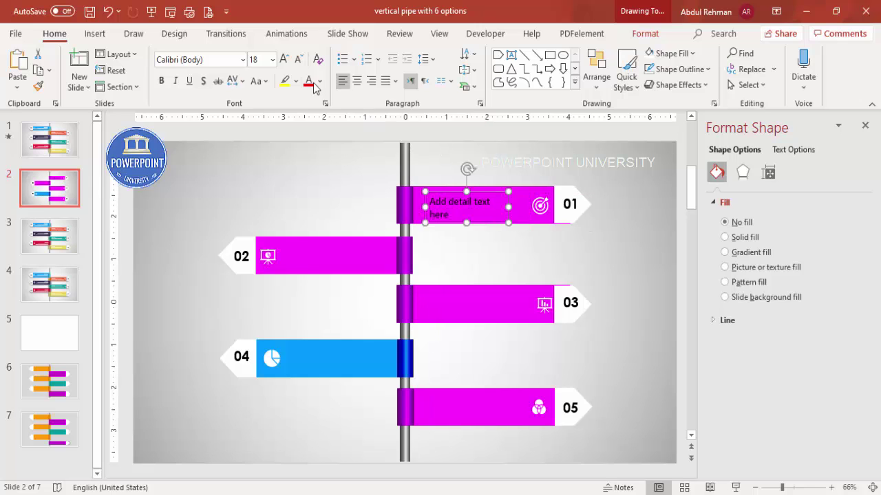
- Make the detail text white at 14 pt
click(320, 82)
click(315, 118)
click(297, 60)
click(297, 59)
drag(498, 191, 355, 255)
- Duplicate the detail text box into bars 02, 03, 04 and 05
key(ctrl+d)
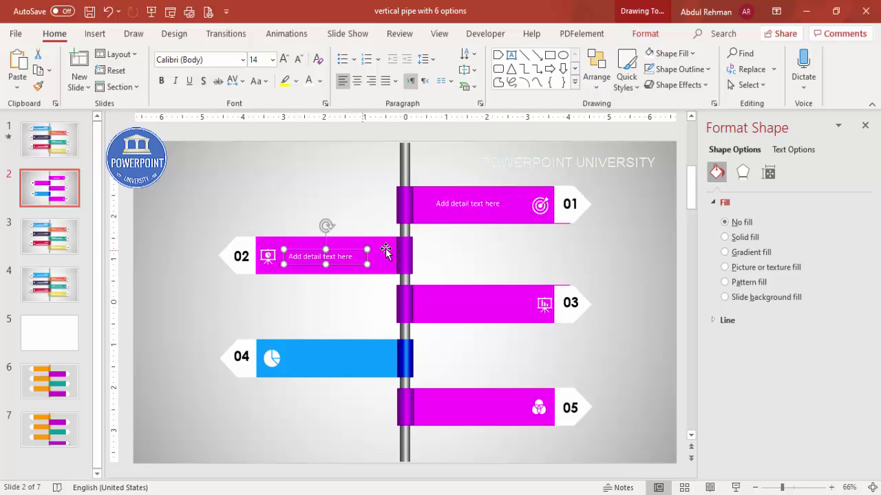
key(ctrl+d)
drag(183, 300, 339, 351)
key(ctrl+d)
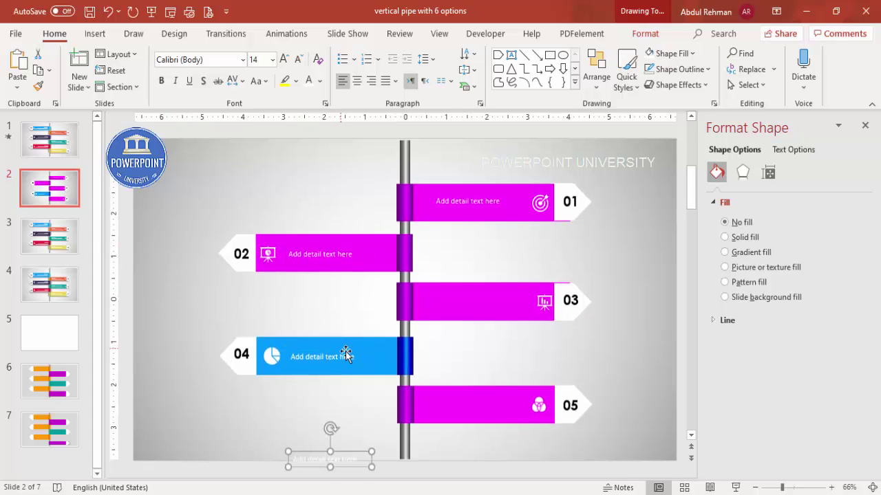
drag(357, 455, 505, 296)
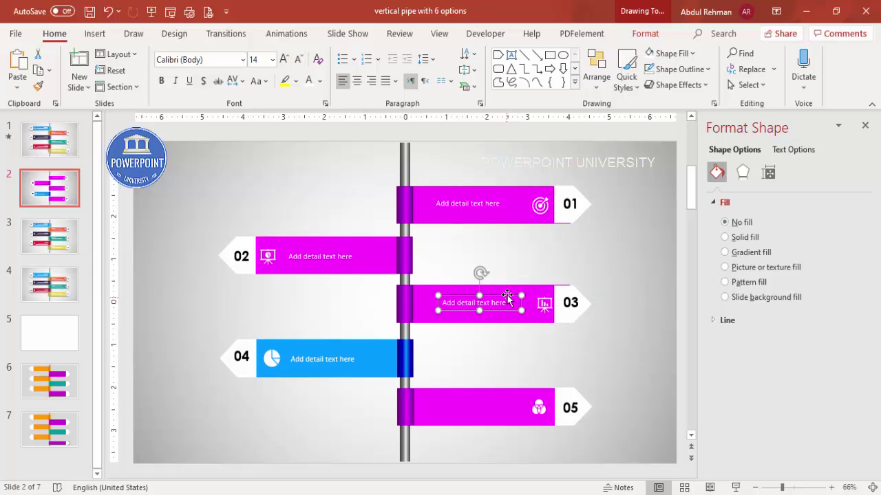
key(ctrl+d)
drag(655, 244, 513, 400)
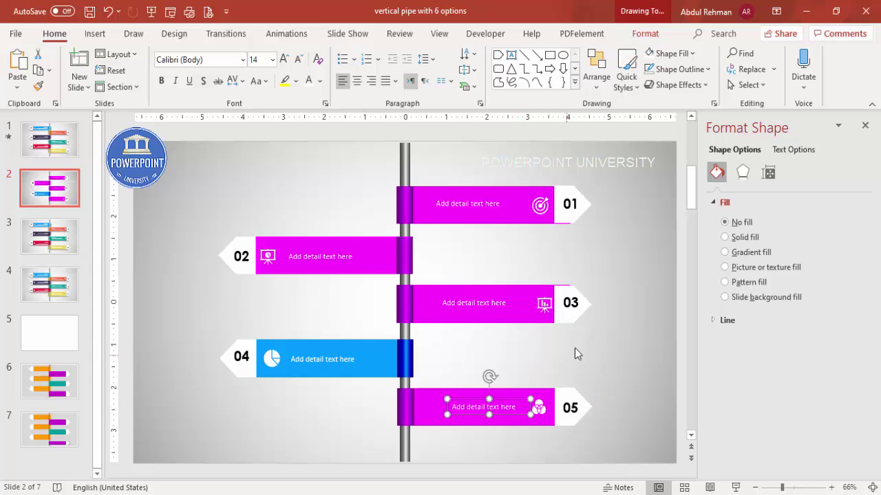
click(609, 309)
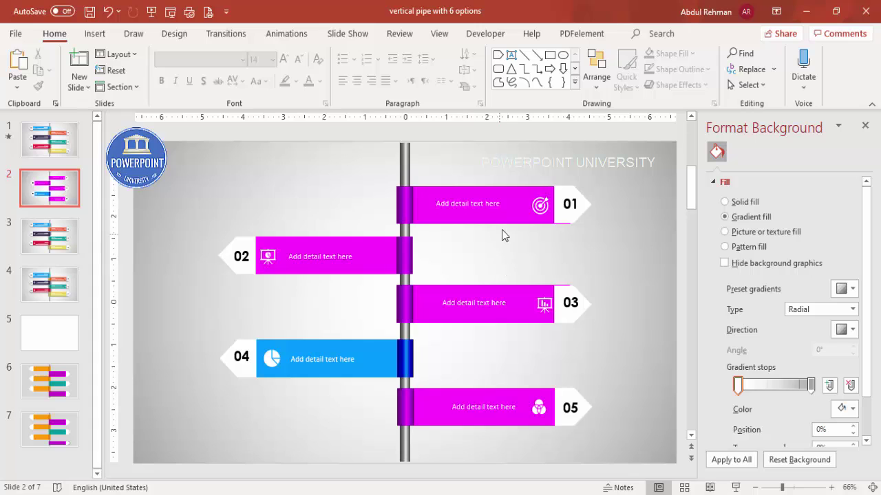
- Copy the 01 arrow shape and paste it between bars 01 and 03
click(515, 194)
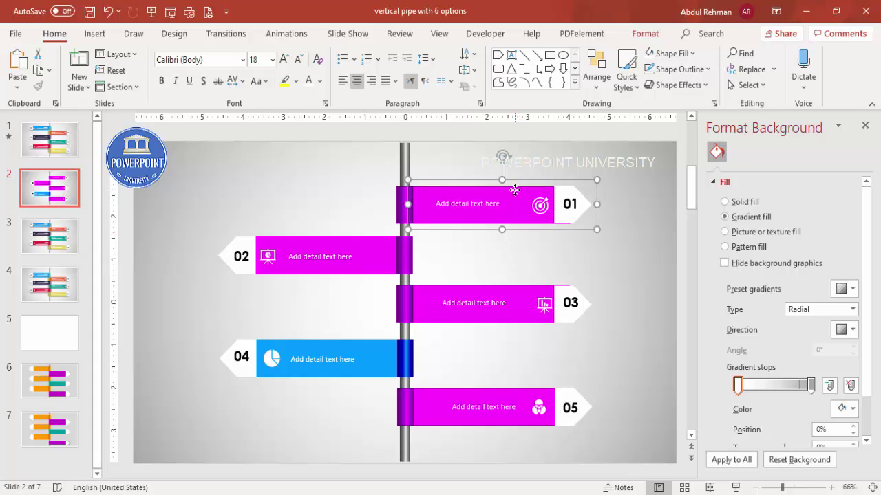
click(590, 202)
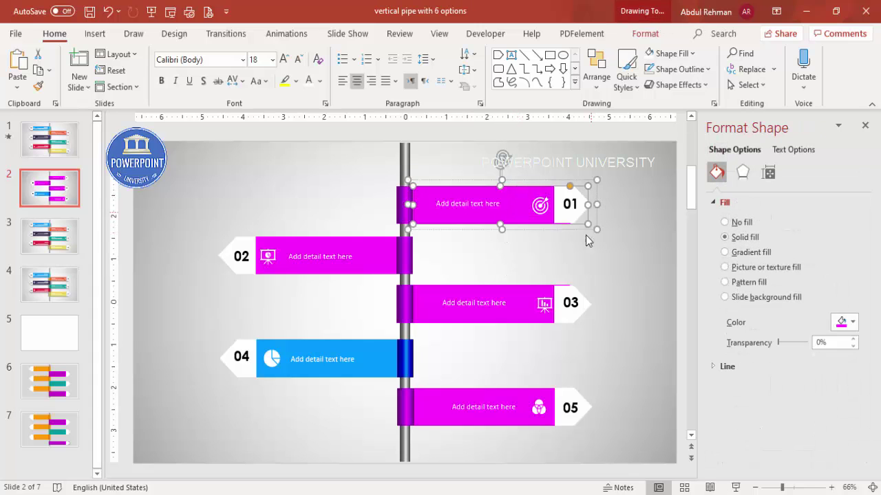
click(608, 258)
key(ctrl+v)
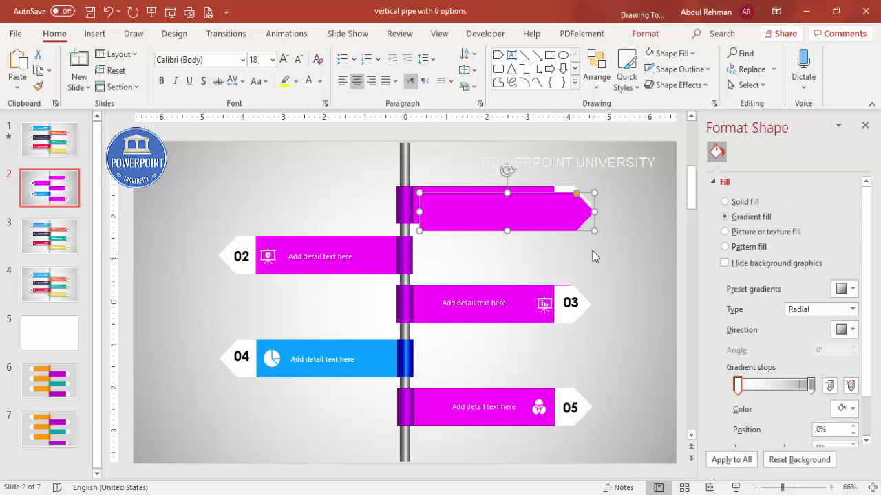
drag(596, 257, 597, 259)
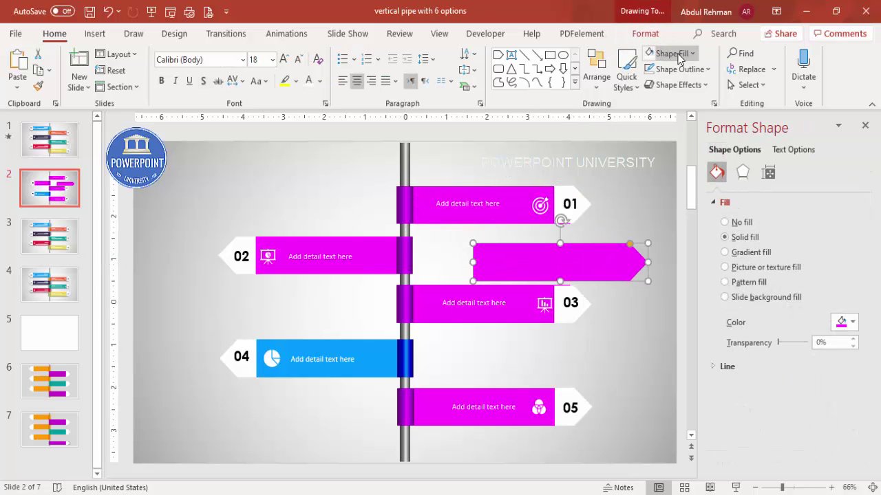
- Fill the arrow copy black at 64% transparency
click(645, 33)
click(329, 53)
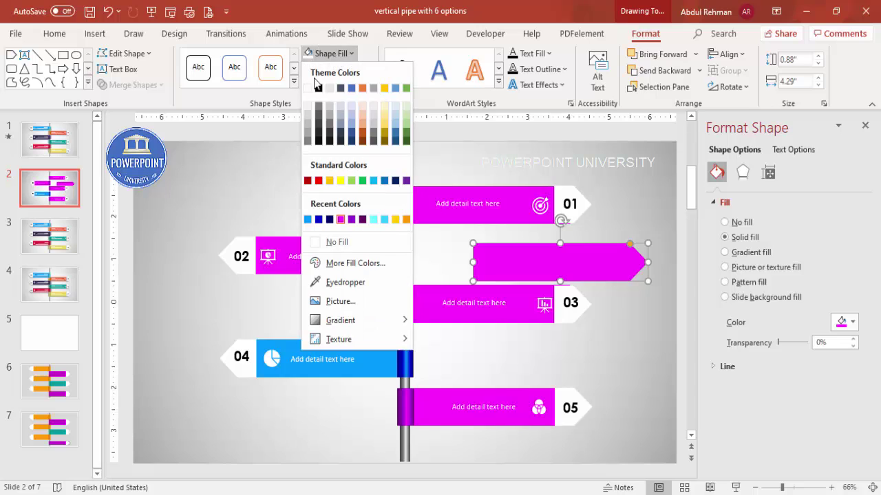
click(319, 88)
drag(778, 343, 796, 342)
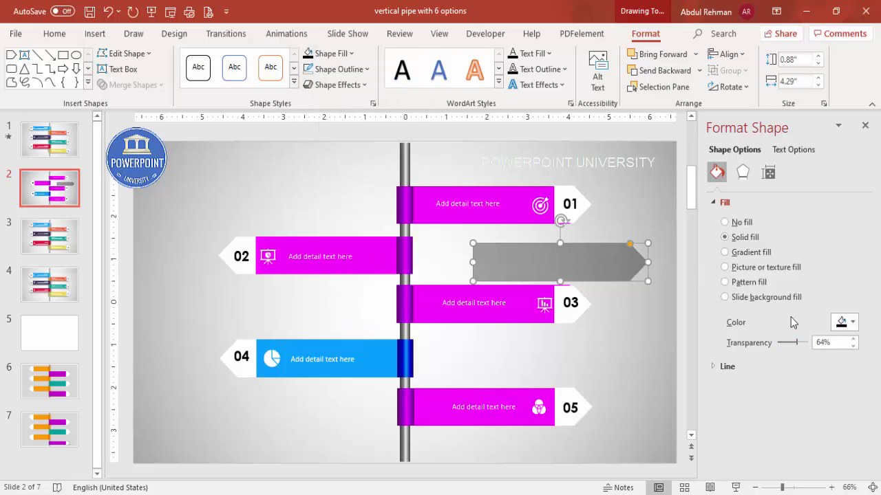
- Give the shadow 5 pt soft edges and place it behind bar 01, with a copy under bar 03
click(747, 174)
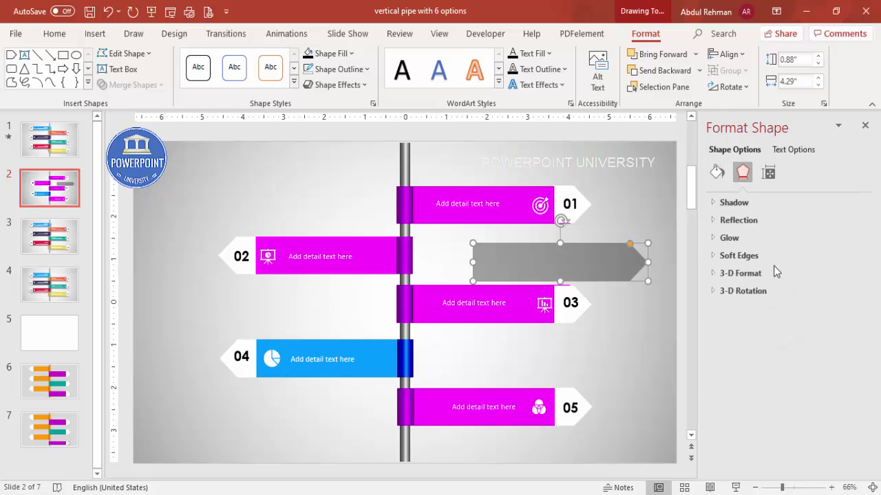
click(763, 255)
click(852, 292)
click(852, 292)
click(852, 292)
click(852, 292)
drag(552, 270, 484, 223)
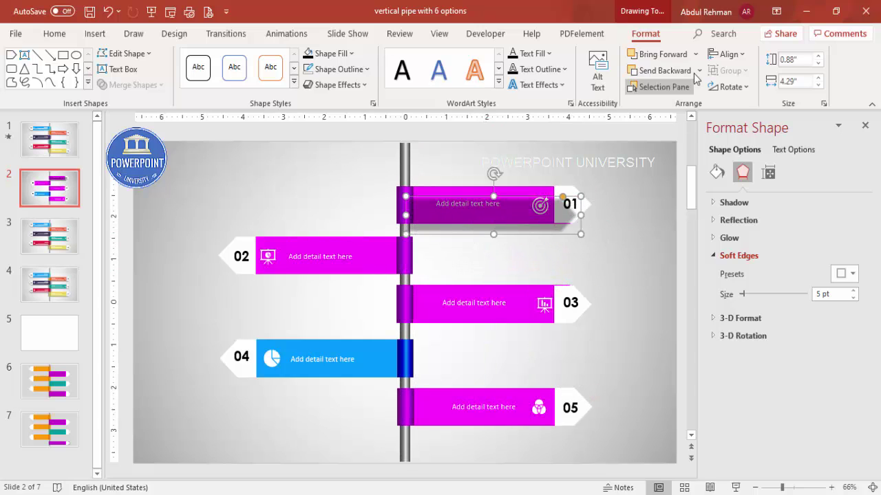
drag(518, 220, 309, 353)
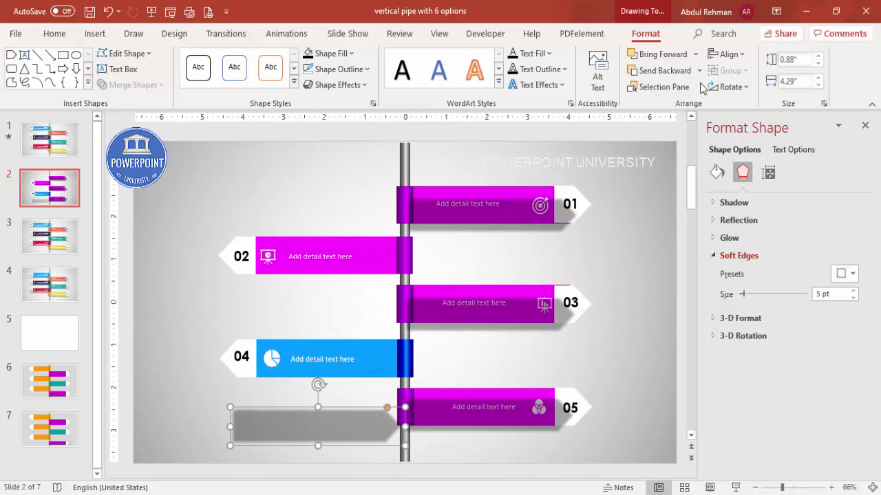
- Flip the shadow copy horizontally and place left-pointing shadows behind bars 04 and 02
click(731, 86)
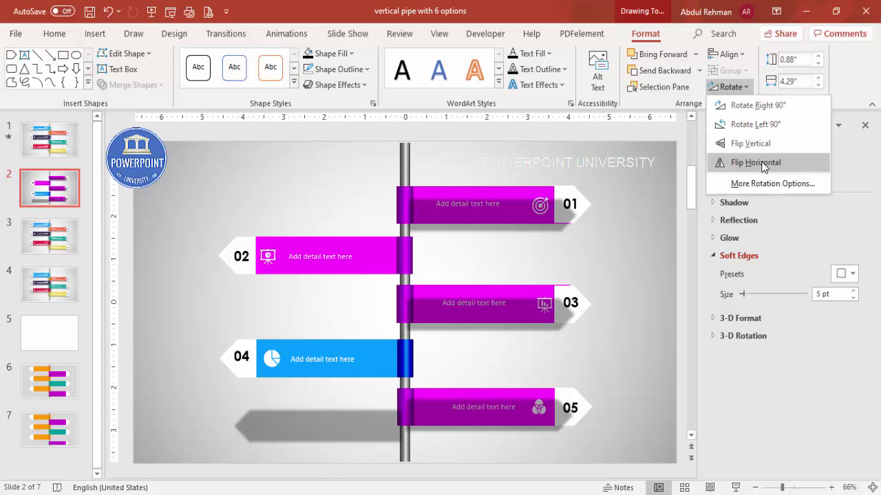
click(756, 162)
drag(406, 411, 325, 348)
click(394, 284)
drag(393, 284, 432, 268)
- Send all five shadows behind their bars
shift+click(498, 238)
shift+click(503, 324)
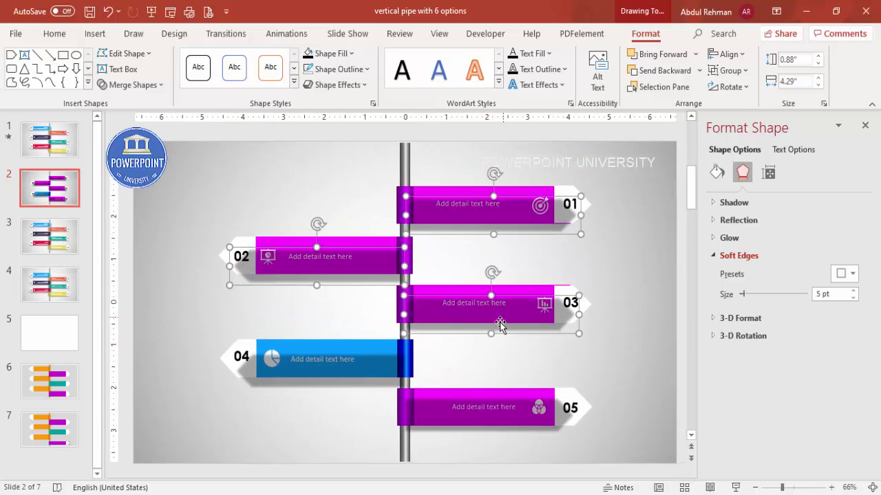
shift+click(321, 382)
shift+click(457, 413)
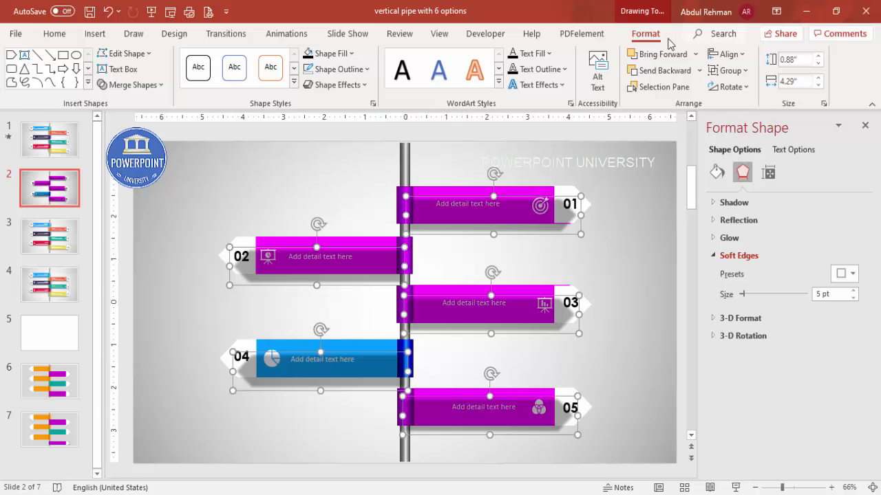
click(699, 70)
click(686, 105)
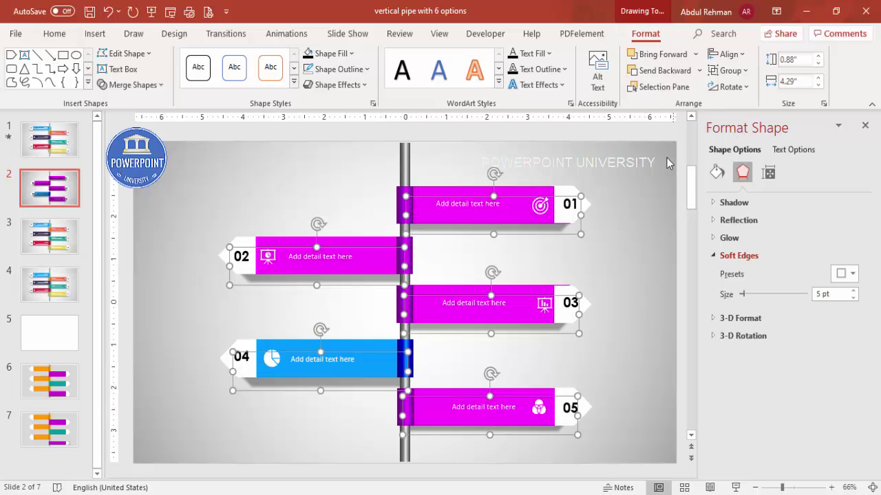
click(647, 192)
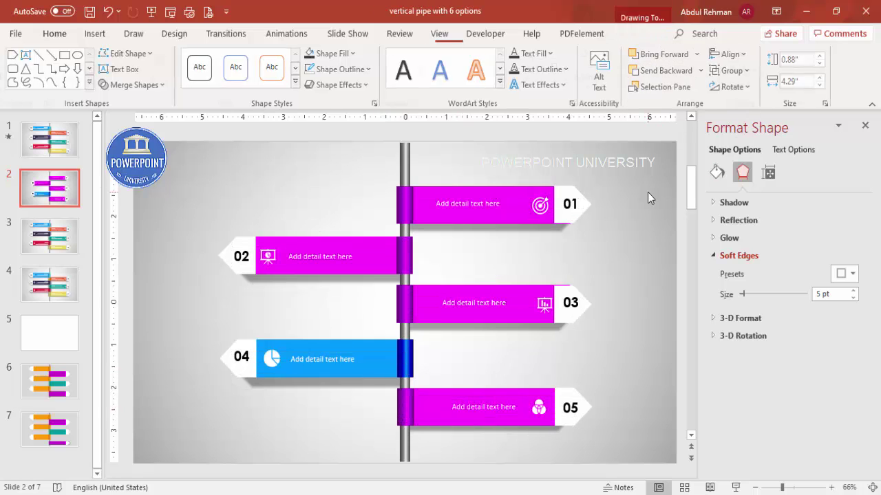
- Copy bar 02's purple end piece beside the pipe, filled black at 64% transparency
click(409, 255)
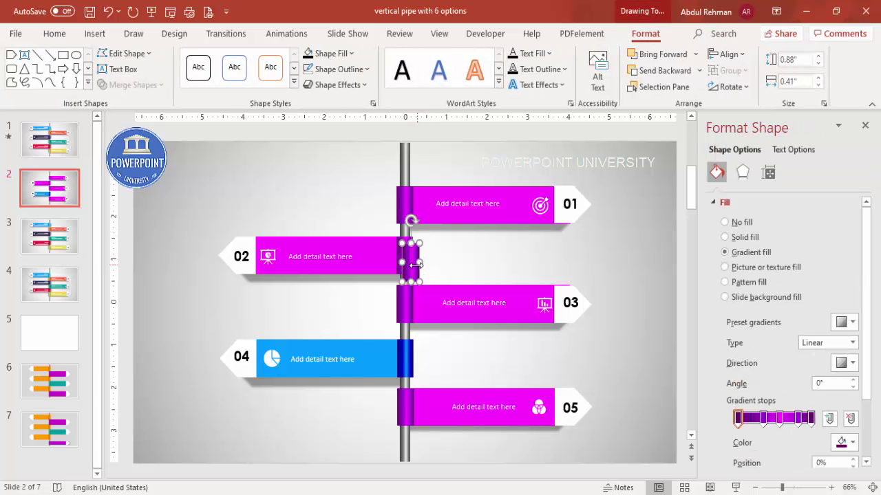
drag(417, 265, 525, 272)
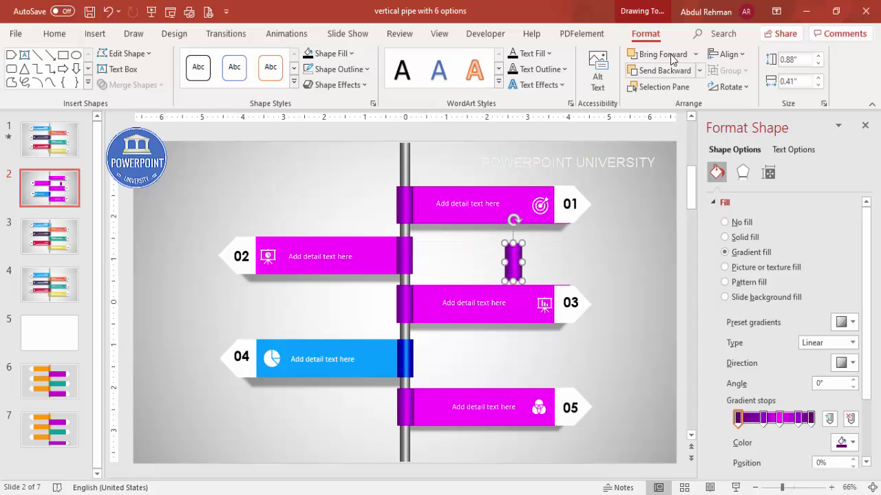
click(307, 53)
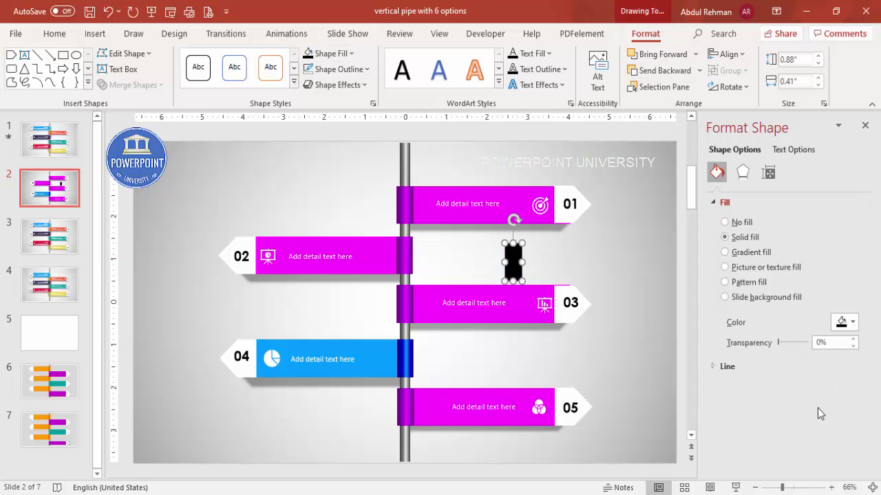
drag(779, 342, 798, 344)
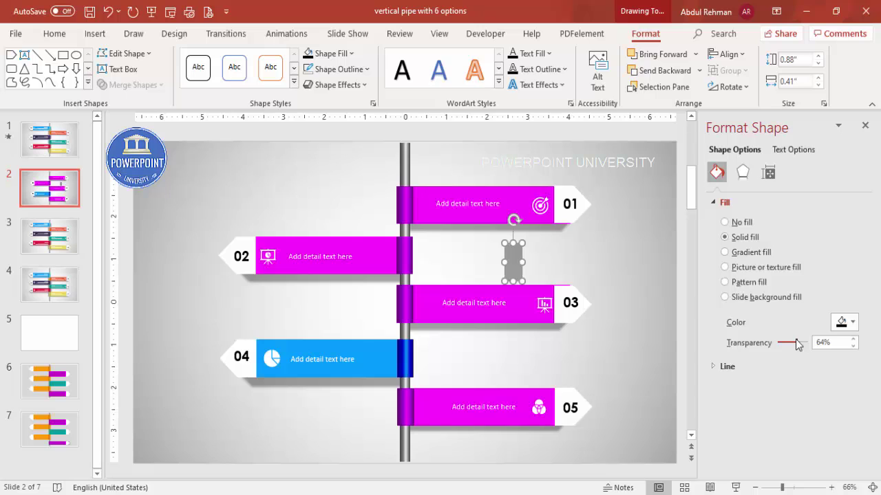
click(743, 172)
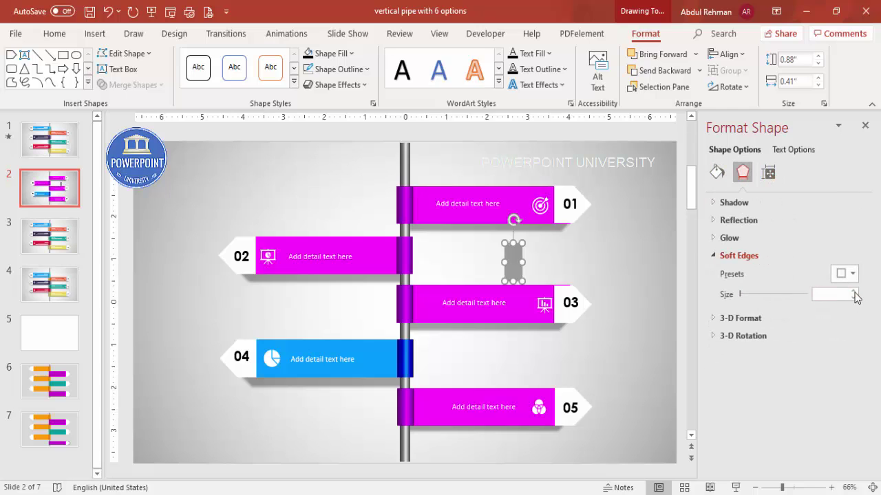
- Move the dark piece onto the pipe beside bar 01 and place it behind the 01 banner
drag(513, 261, 397, 205)
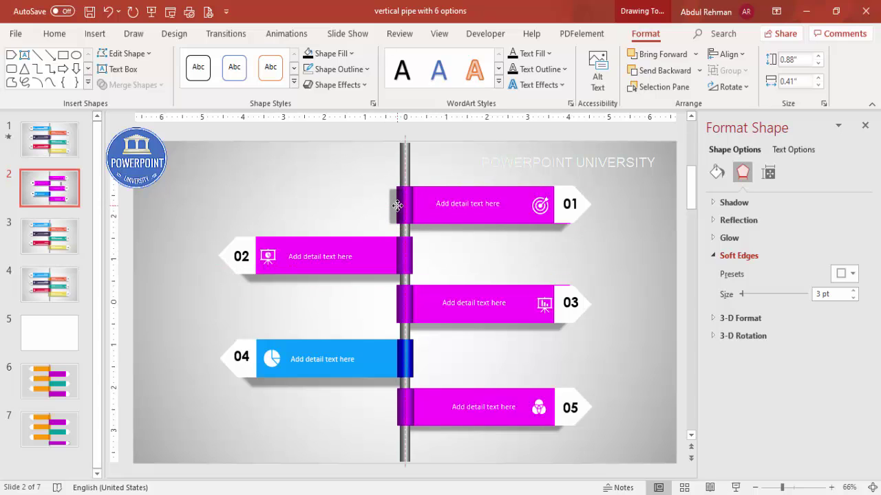
click(699, 70)
click(664, 106)
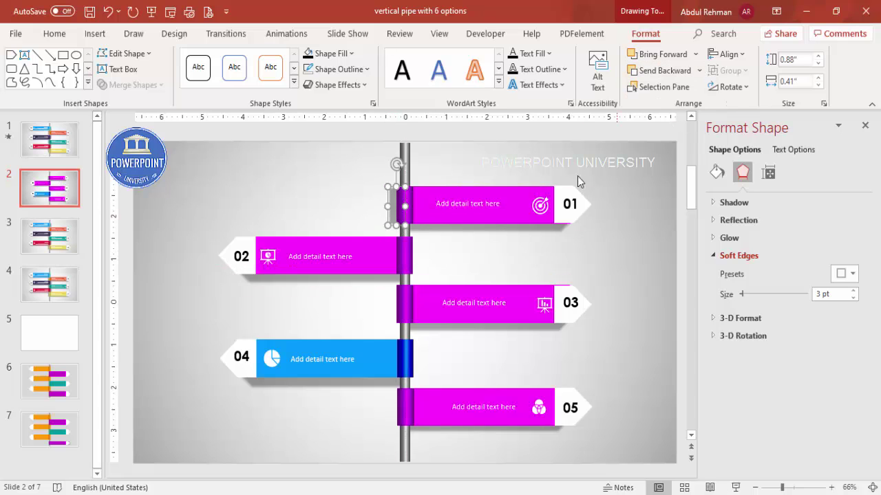
drag(406, 208, 411, 358)
- Place the 05 piece on the pipe, then give all five pieces 3 pt soft edges and send them back
drag(421, 405, 401, 405)
shift+click(403, 360)
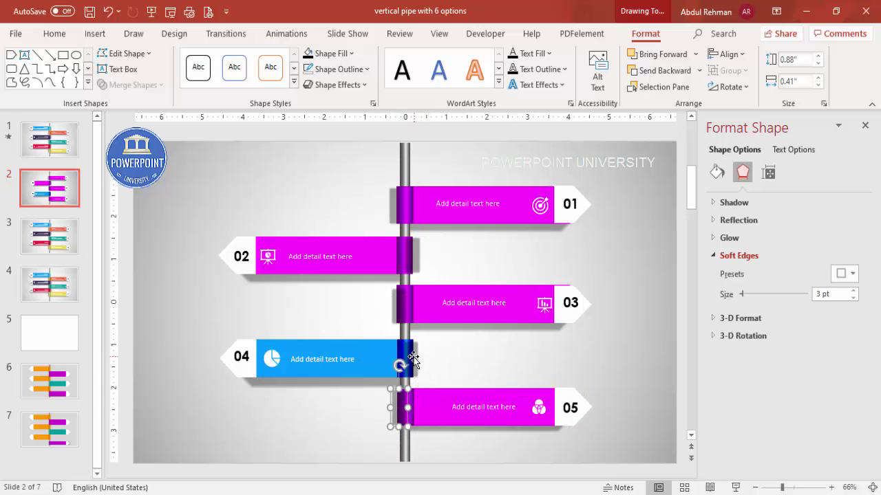
shift+click(399, 300)
shift+click(417, 254)
shift+click(398, 209)
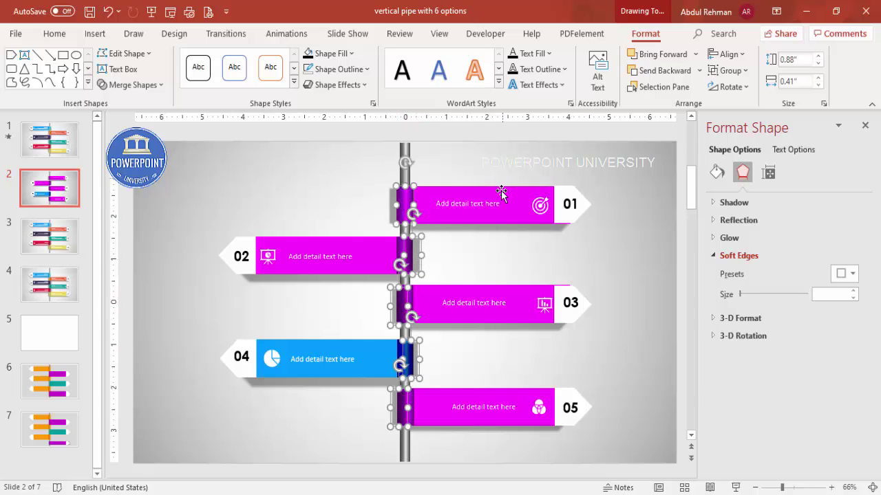
shift+click(412, 200)
click(699, 71)
click(659, 108)
click(596, 259)
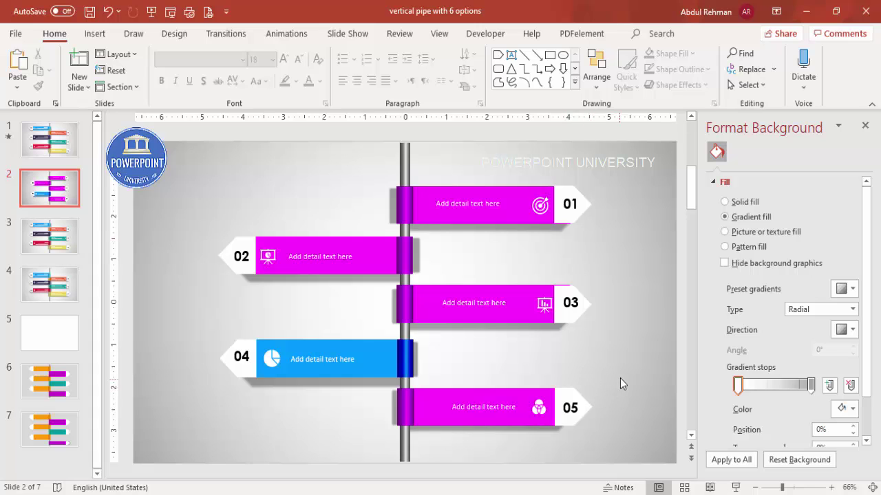
- Group the shapes of banners 01 through 05 with Ctrl+G and close the Format Background pane
drag(332, 171, 676, 239)
click(676, 239)
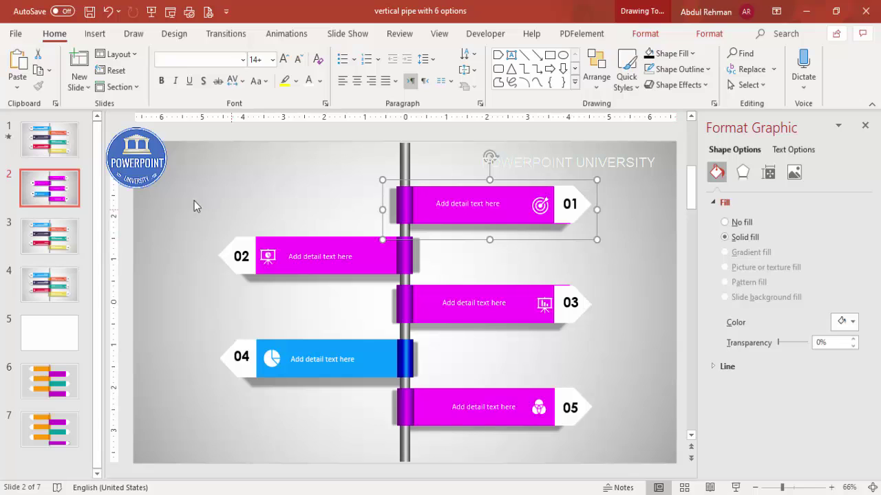
drag(176, 219, 462, 290)
mouse_move(619, 270)
mouse_down()
mouse_move(593, 285)
mouse_move(334, 325)
mouse_move(332, 336)
mouse_up()
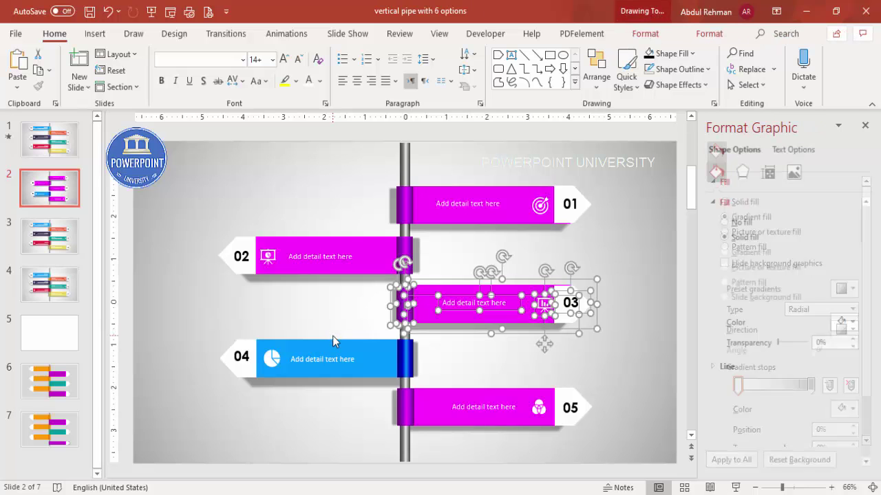
drag(445, 389, 192, 332)
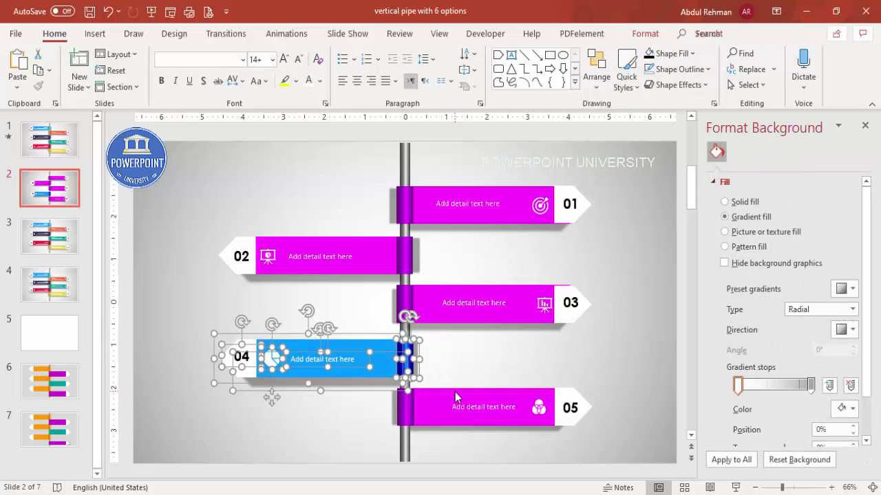
drag(629, 375, 341, 441)
key(ctrl+g)
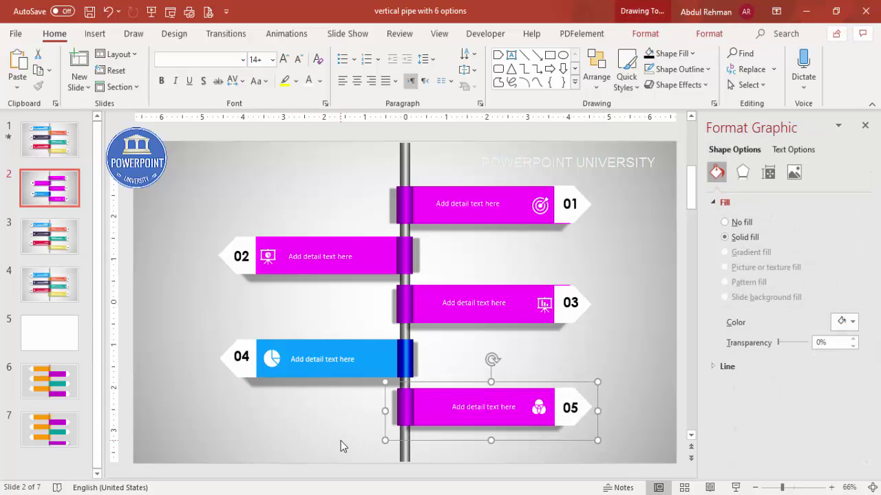
click(607, 346)
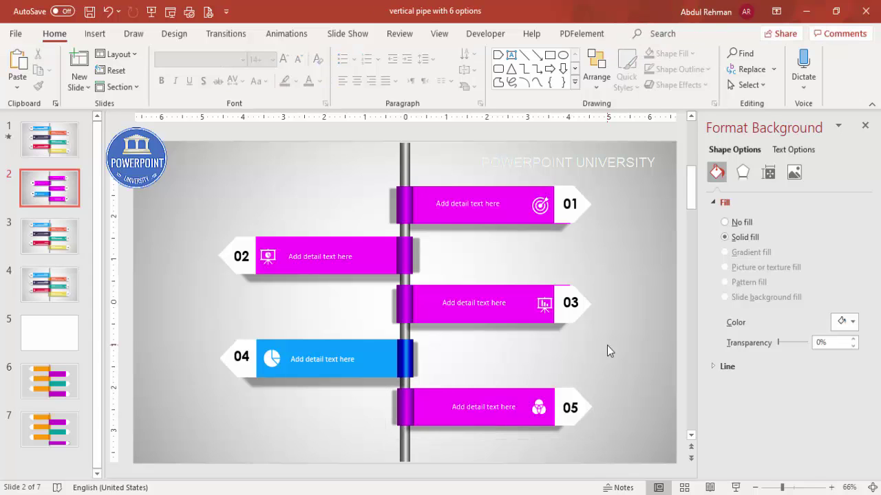
click(865, 125)
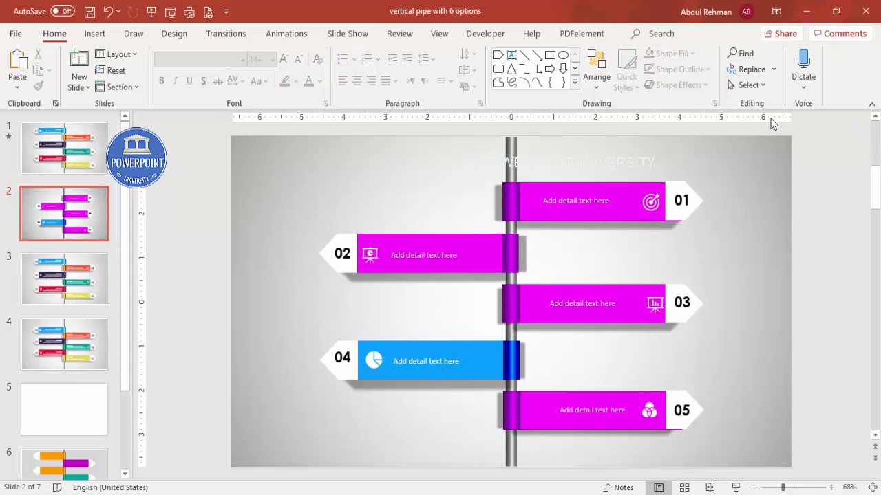
- Open the Animation Pane and add Fly In entrances to the vertical pipe, then the 01 banner
click(278, 35)
click(601, 54)
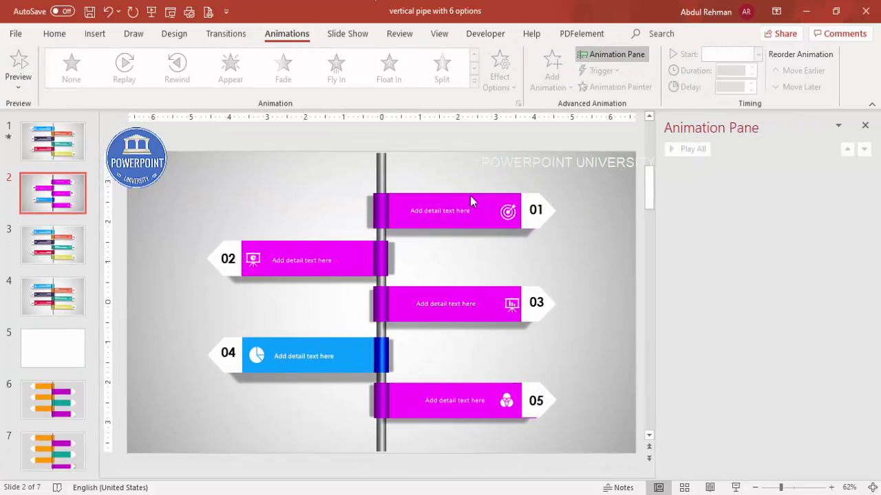
click(382, 446)
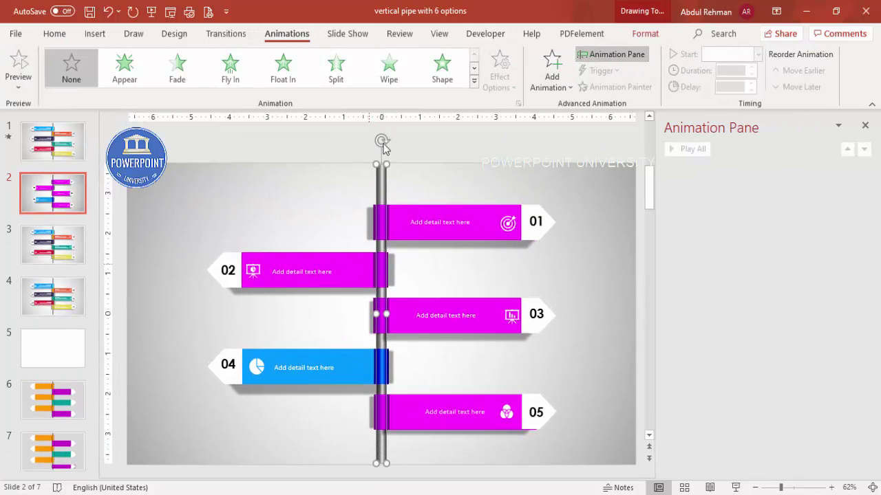
click(554, 82)
click(660, 138)
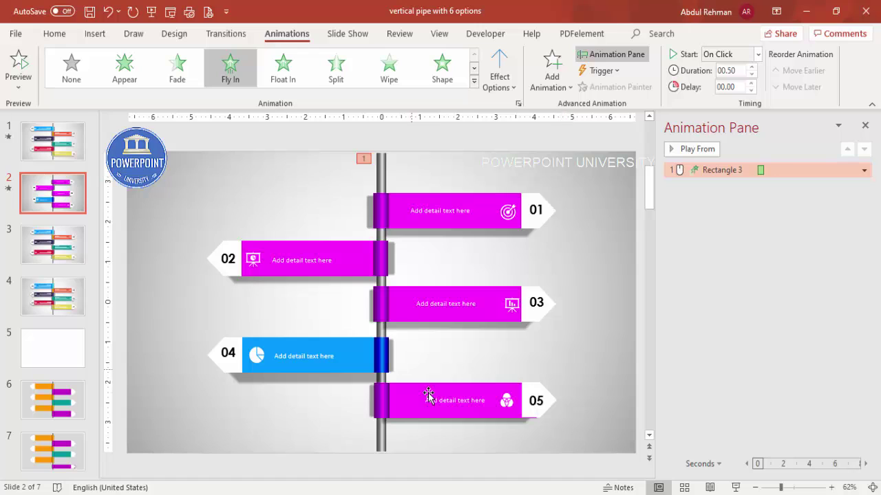
click(427, 198)
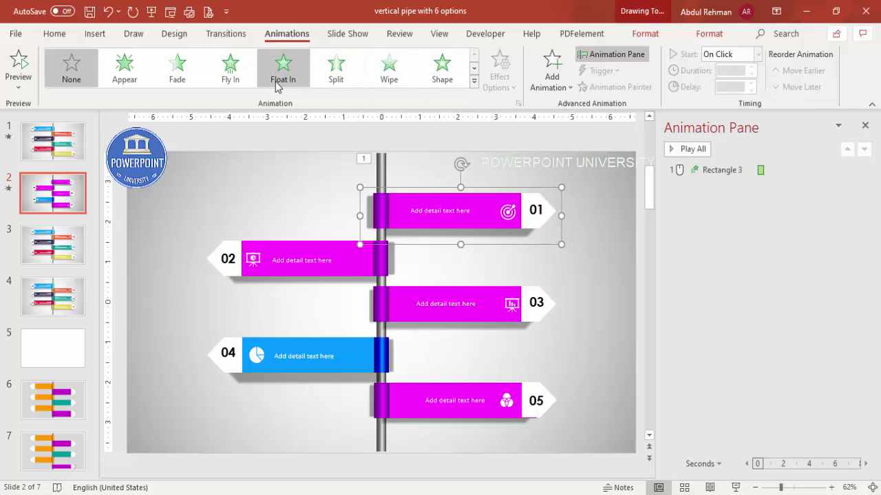
click(231, 82)
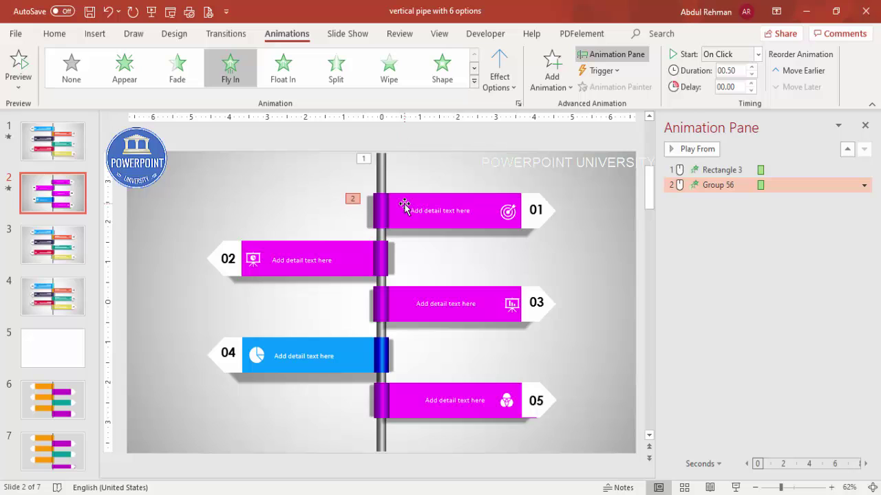
- Give the 01 banner's Fly In a 0.28 sec bounce end
double_click(726, 186)
drag(407, 245, 428, 246)
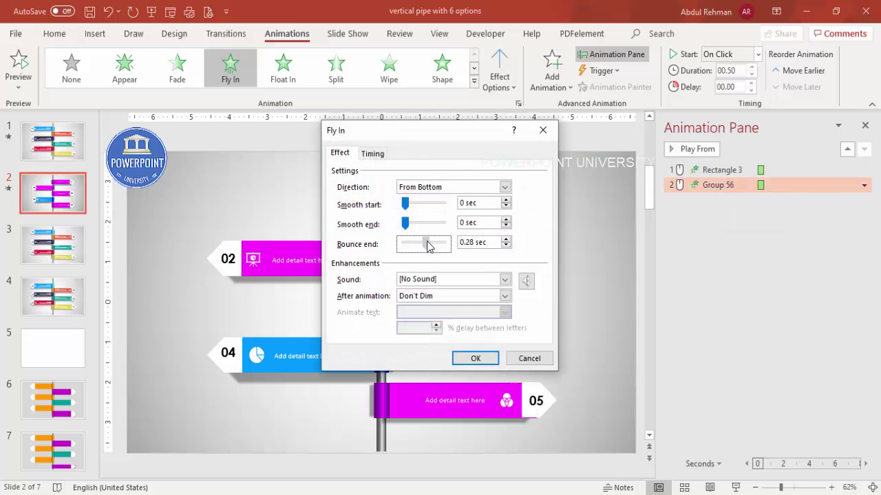
click(484, 360)
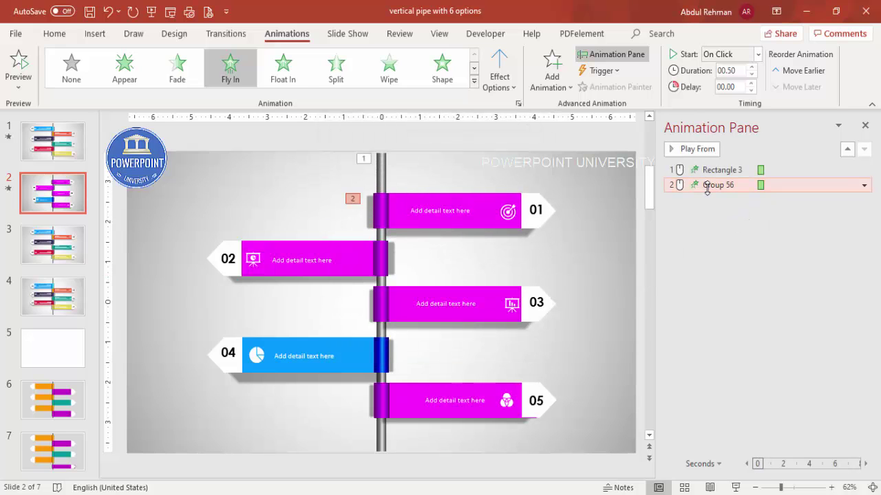
- Set the 01 banner's Fly In duration to 1 second (Fast)
double_click(709, 185)
click(365, 155)
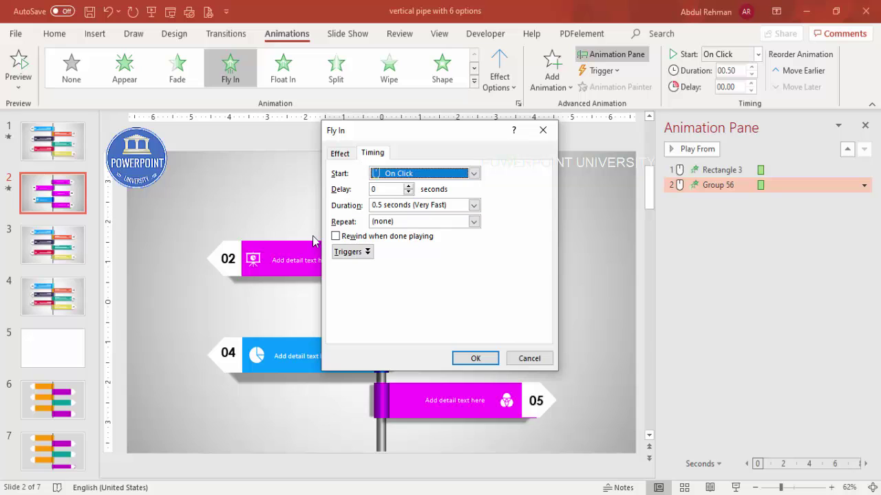
click(473, 205)
click(389, 309)
click(475, 358)
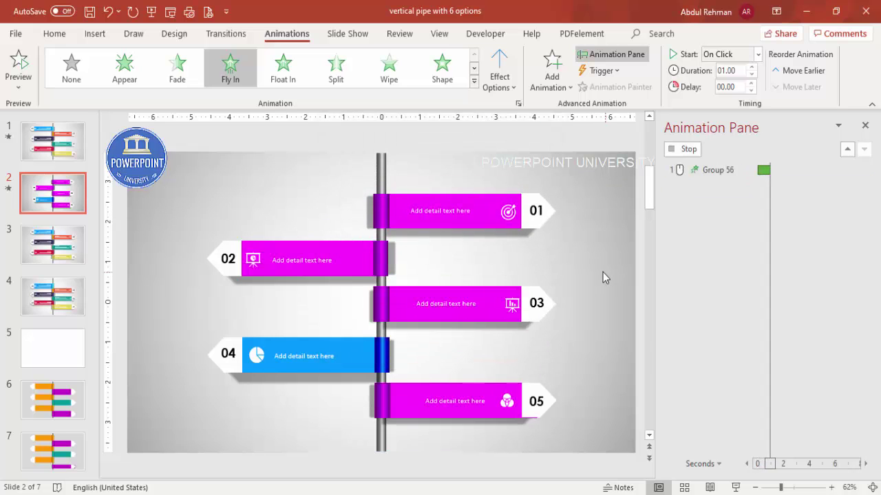
click(513, 205)
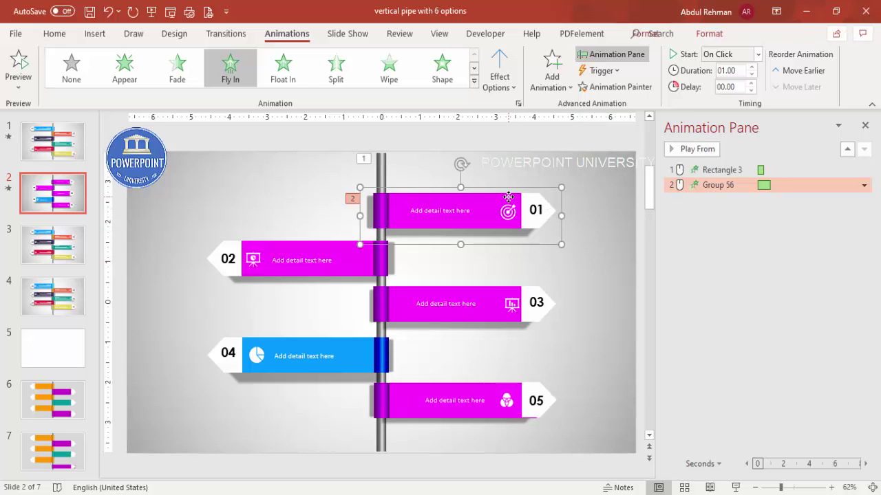
- Paint the 01 banner's Fly In onto banners 02, 03, 04 and 05, then play all animations
click(621, 87)
click(331, 256)
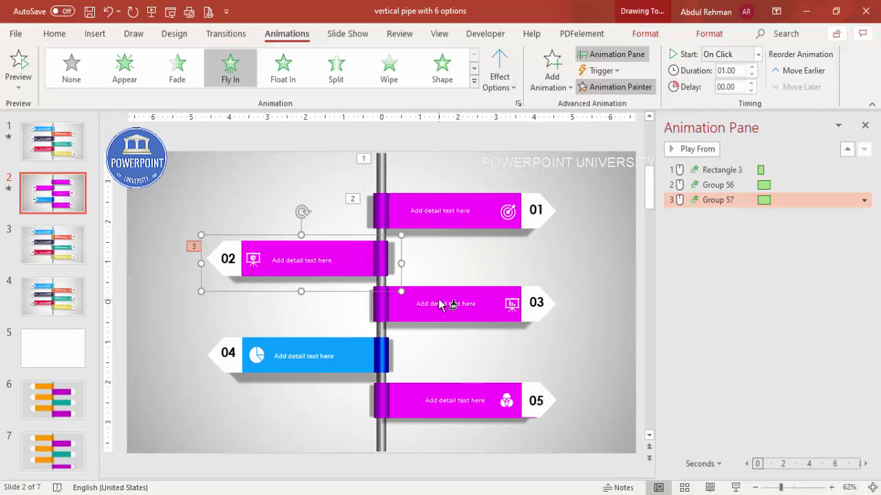
click(439, 303)
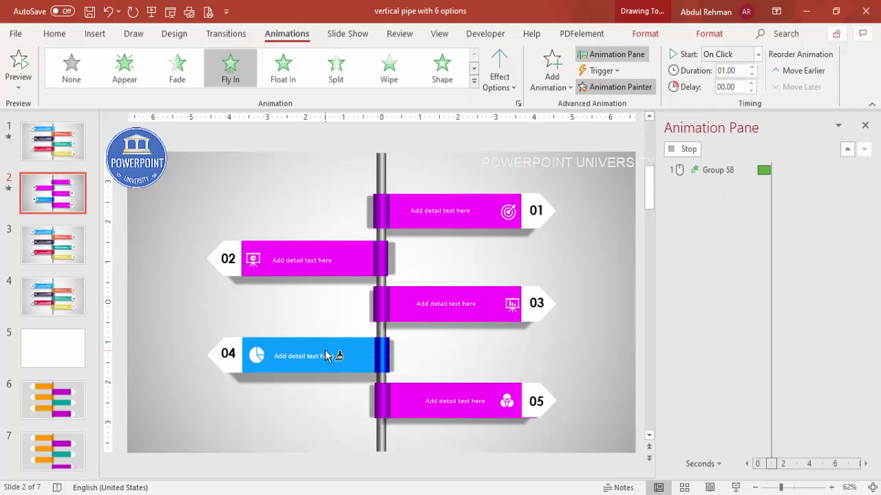
click(327, 356)
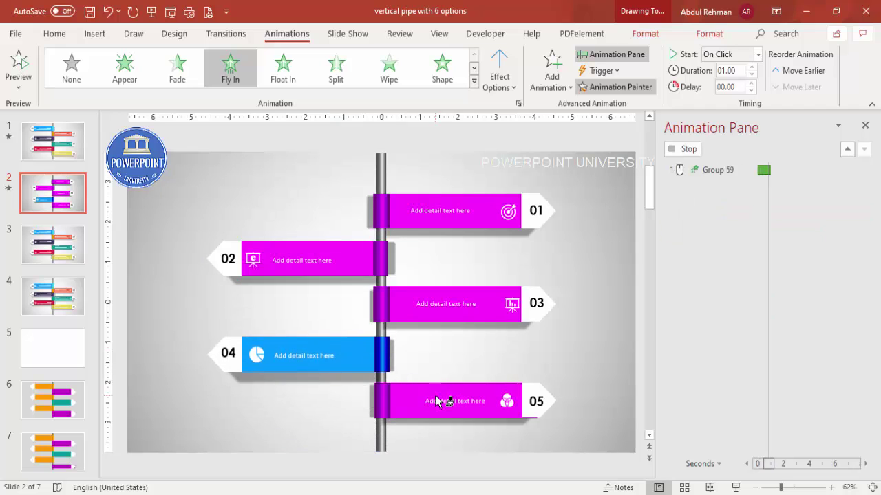
click(435, 401)
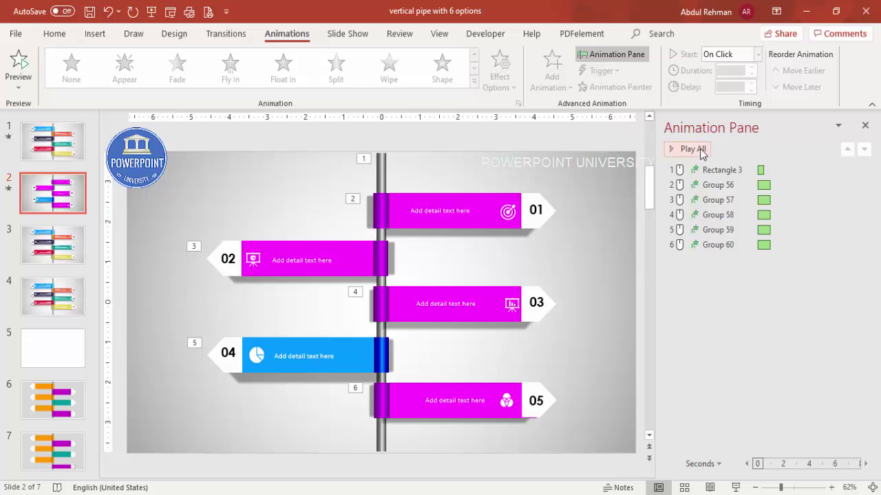
click(696, 149)
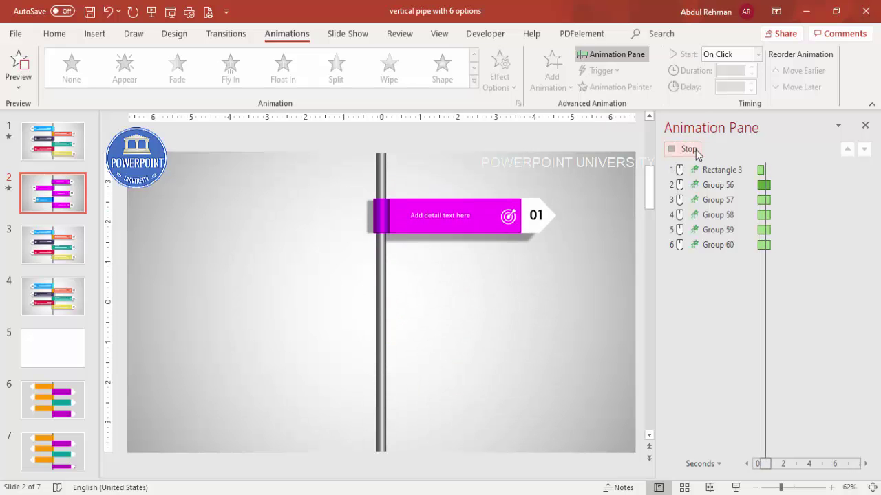